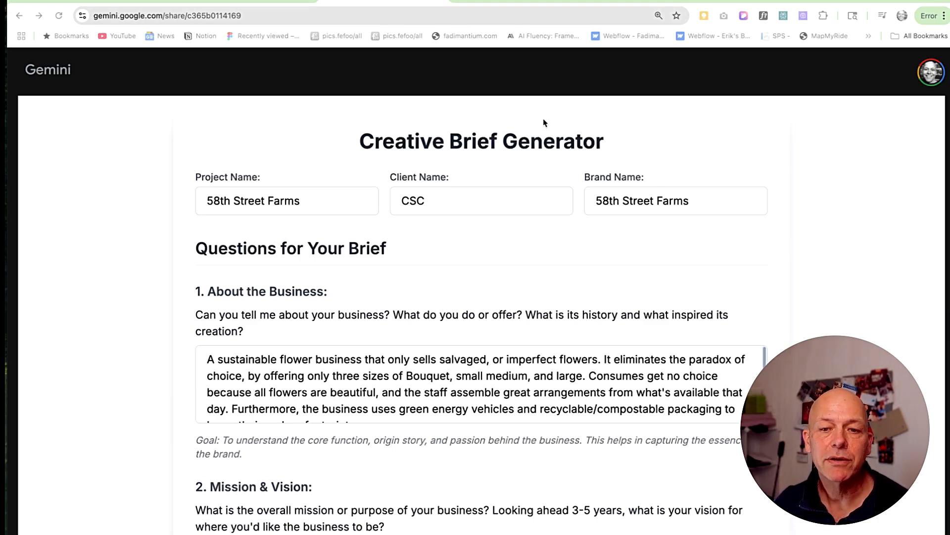
Review the completed brief answers for 58th Street Farms, from About the Business through Scope & Deliverables.
{"action": "scroll", "coordinate": [576, 149], "scroll_direction": "down", "scroll_amount": 3}
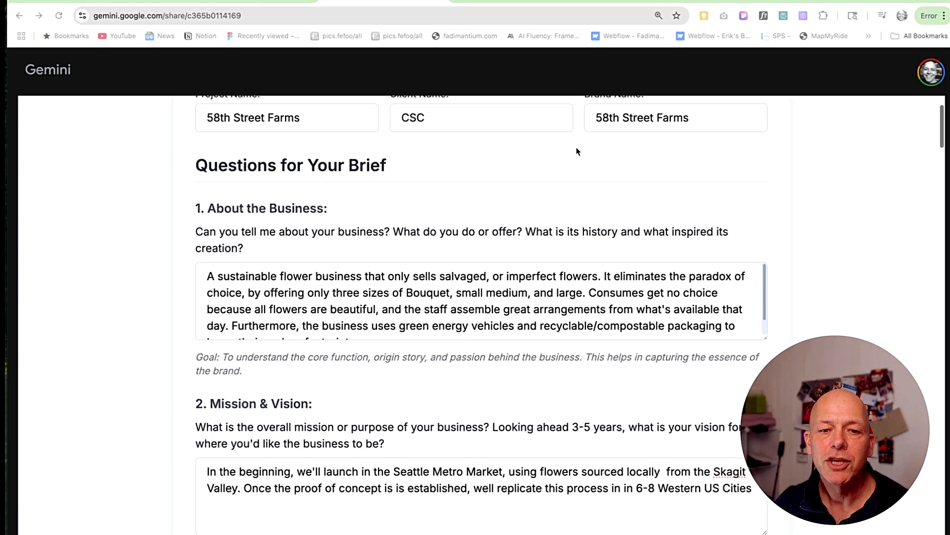
{"action": "scroll", "coordinate": [577, 151], "scroll_direction": "down", "scroll_amount": 2}
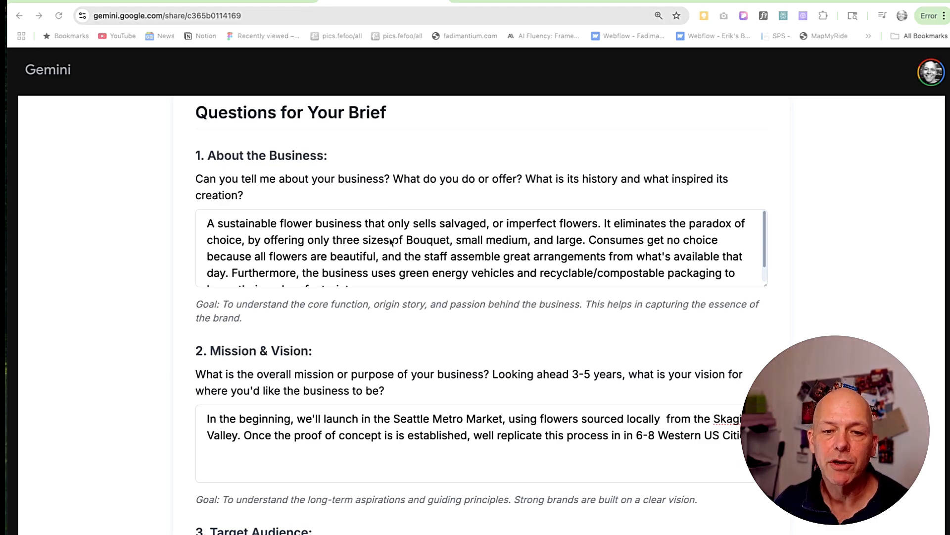
{"action": "scroll", "coordinate": [391, 242], "scroll_direction": "down", "scroll_amount": 1}
{"action": "scroll", "coordinate": [387, 291], "scroll_direction": "down", "scroll_amount": 2}
{"action": "scroll", "coordinate": [387, 290], "scroll_direction": "down", "scroll_amount": 10}
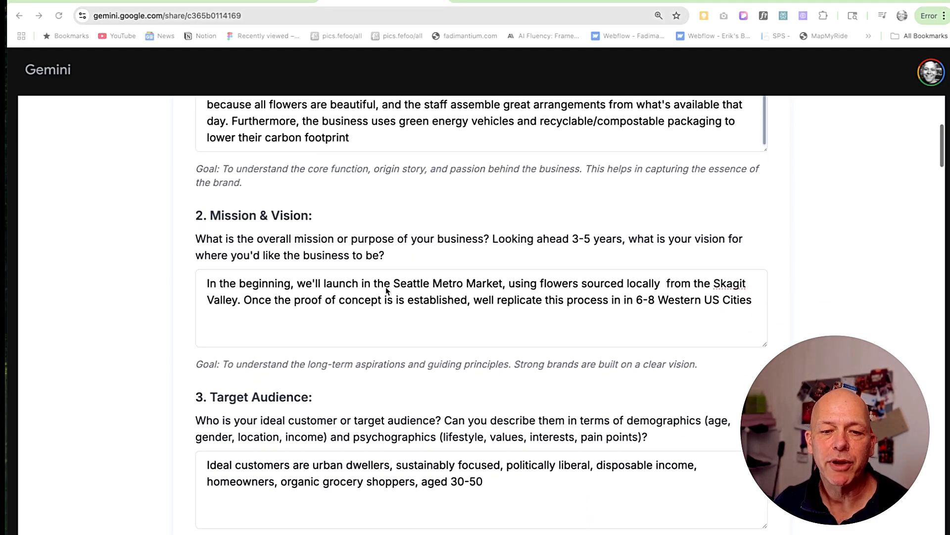
{"action": "scroll", "coordinate": [386, 290], "scroll_direction": "down", "scroll_amount": 10}
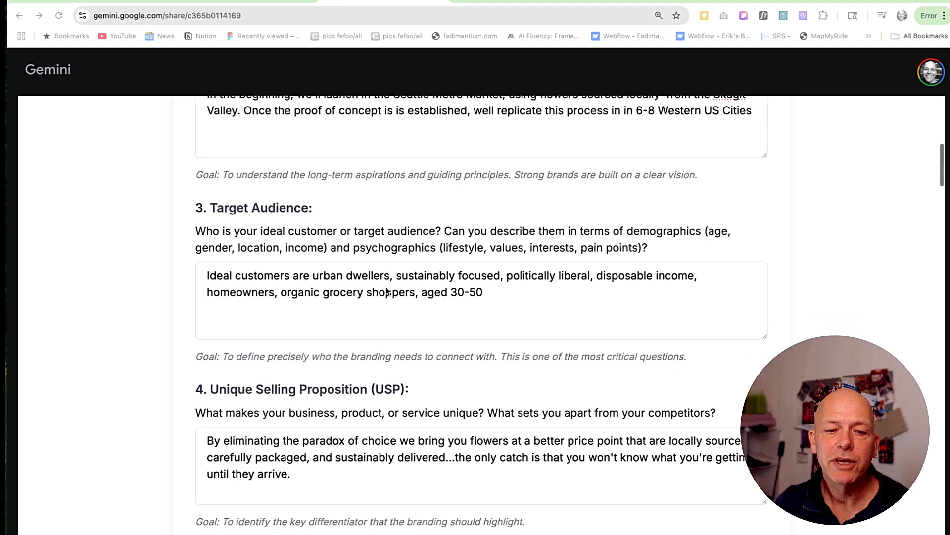
{"action": "scroll", "coordinate": [386, 291], "scroll_direction": "down", "scroll_amount": 9}
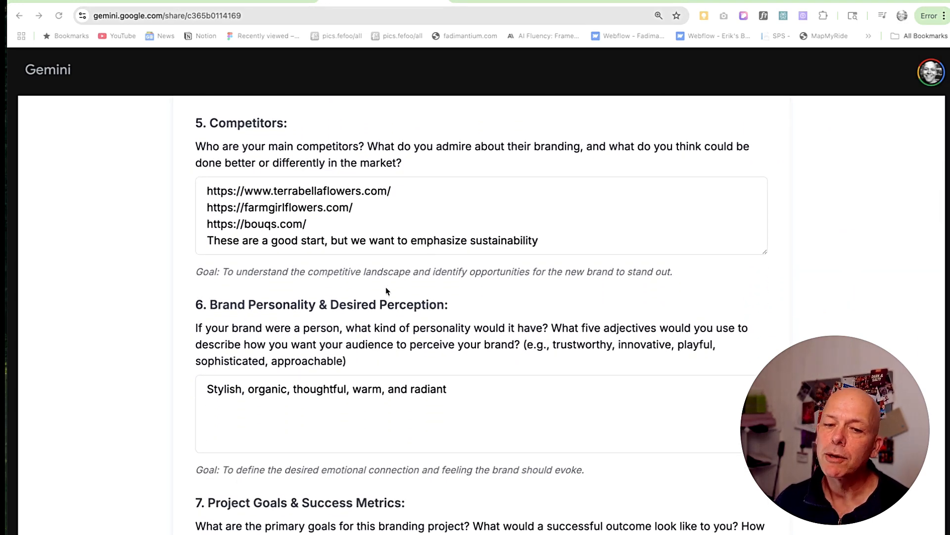
{"action": "scroll", "coordinate": [386, 290], "scroll_direction": "down", "scroll_amount": 8}
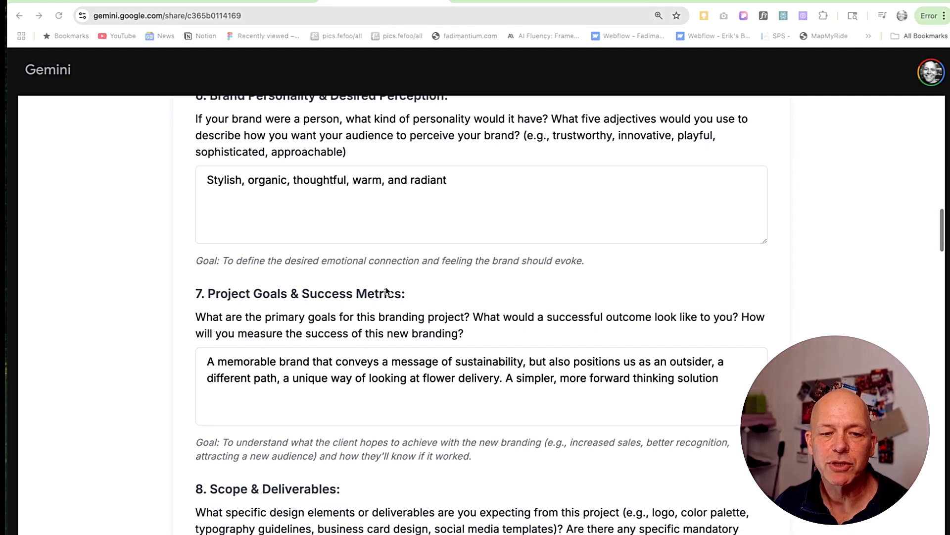
{"action": "scroll", "coordinate": [387, 290], "scroll_direction": "down", "scroll_amount": 2}
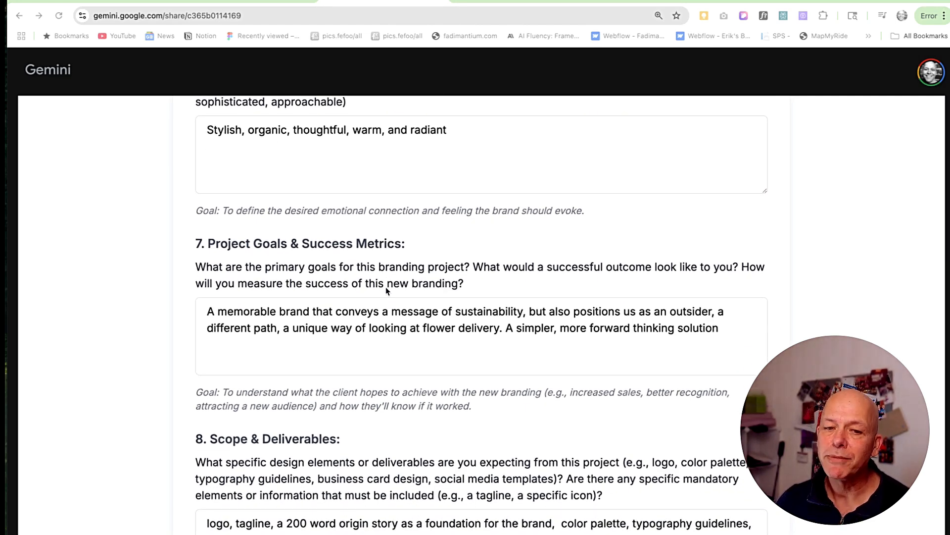
{"action": "scroll", "coordinate": [385, 287], "scroll_direction": "down", "scroll_amount": 11}
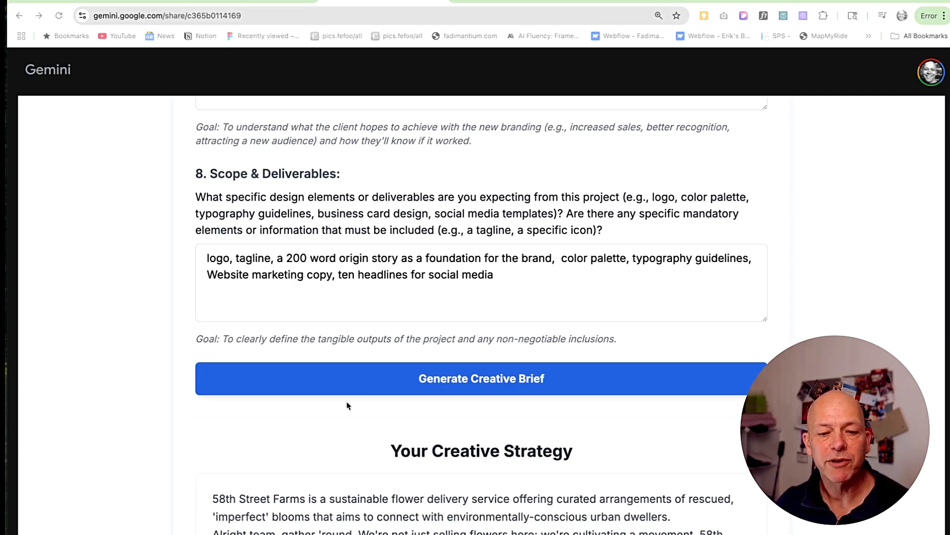
Read the generated creative strategy, covering the core narrative, emotional connections and cultural alignment sections.
{"action": "scroll", "coordinate": [331, 364], "scroll_direction": "down", "scroll_amount": 5}
{"action": "scroll", "coordinate": [332, 364], "scroll_direction": "down", "scroll_amount": 6}
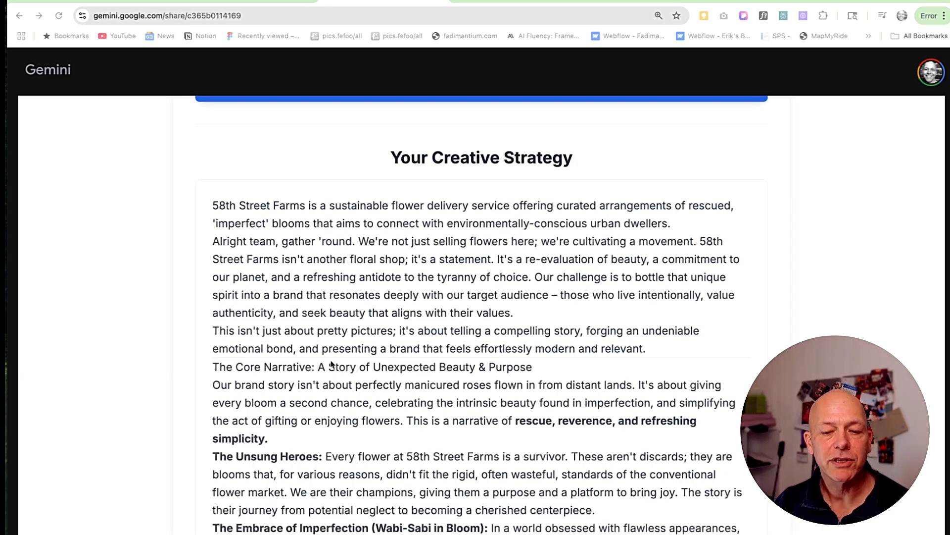
{"action": "scroll", "coordinate": [333, 365], "scroll_direction": "down", "scroll_amount": 5}
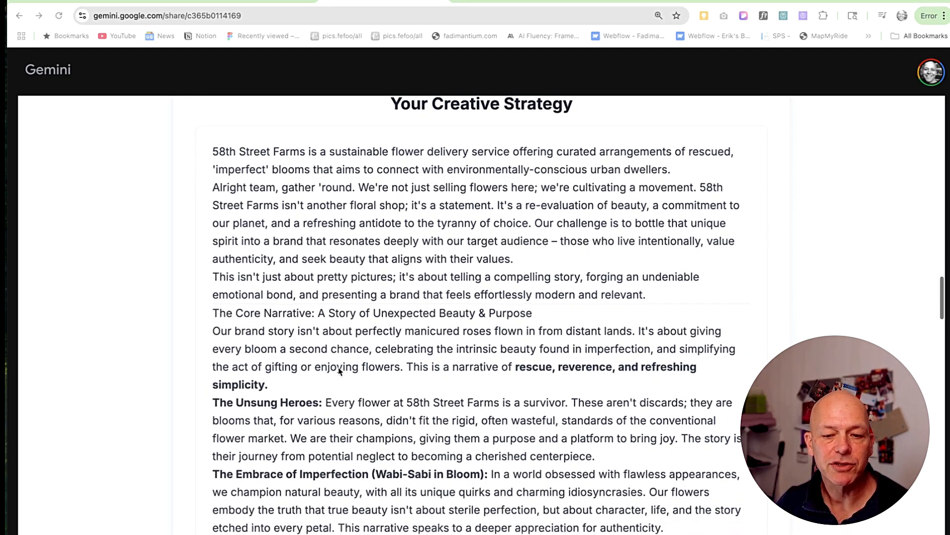
{"action": "scroll", "coordinate": [339, 370], "scroll_direction": "down", "scroll_amount": 2}
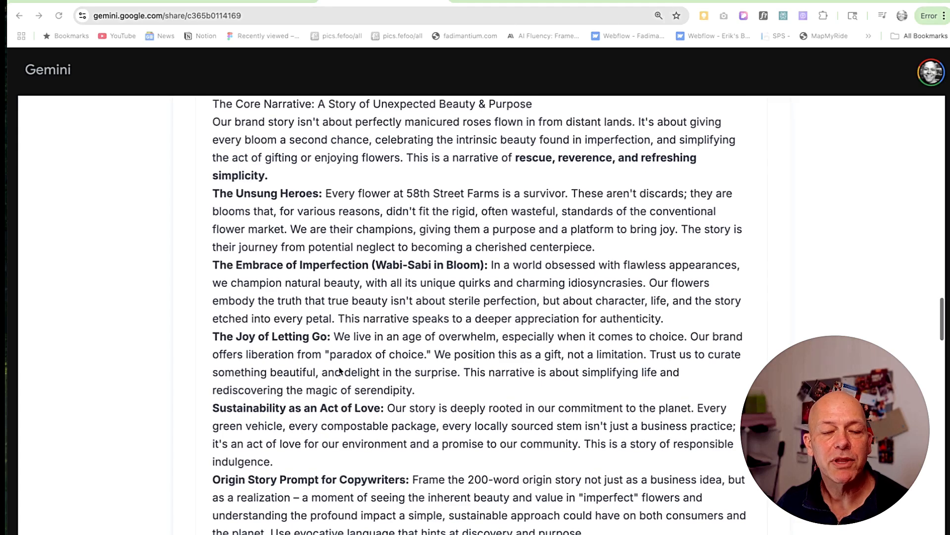
{"action": "scroll", "coordinate": [341, 370], "scroll_direction": "down", "scroll_amount": 7}
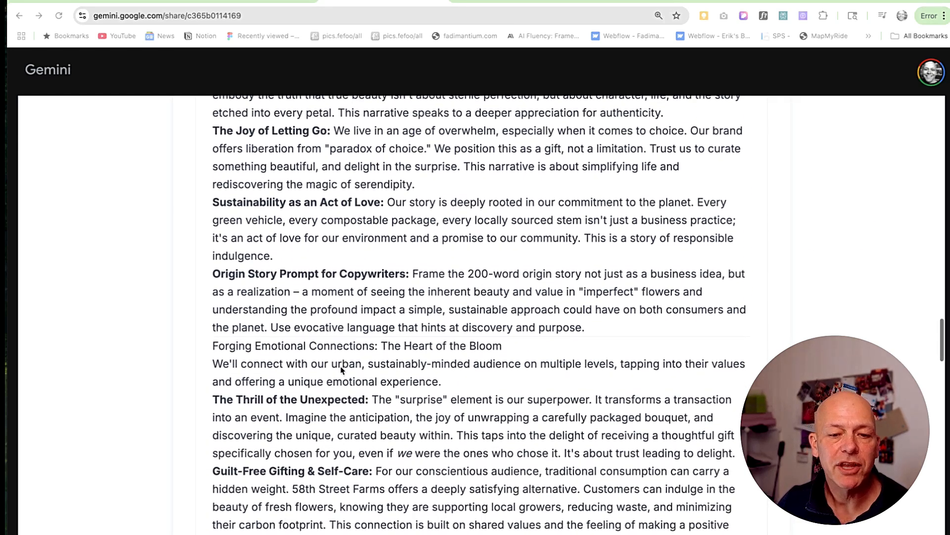
{"action": "scroll", "coordinate": [341, 371], "scroll_direction": "down", "scroll_amount": 5}
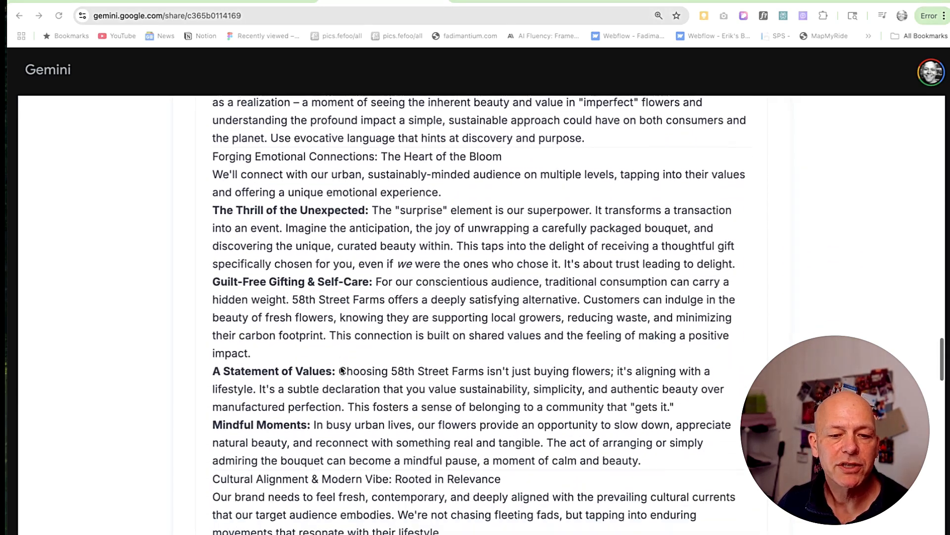
{"action": "scroll", "coordinate": [341, 370], "scroll_direction": "down", "scroll_amount": 6}
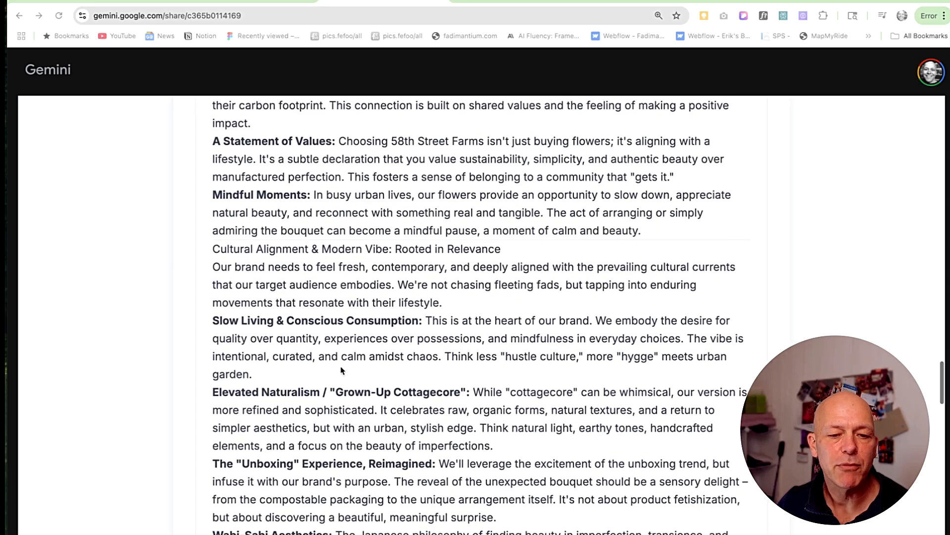
{"action": "scroll", "coordinate": [341, 371], "scroll_direction": "down", "scroll_amount": 7}
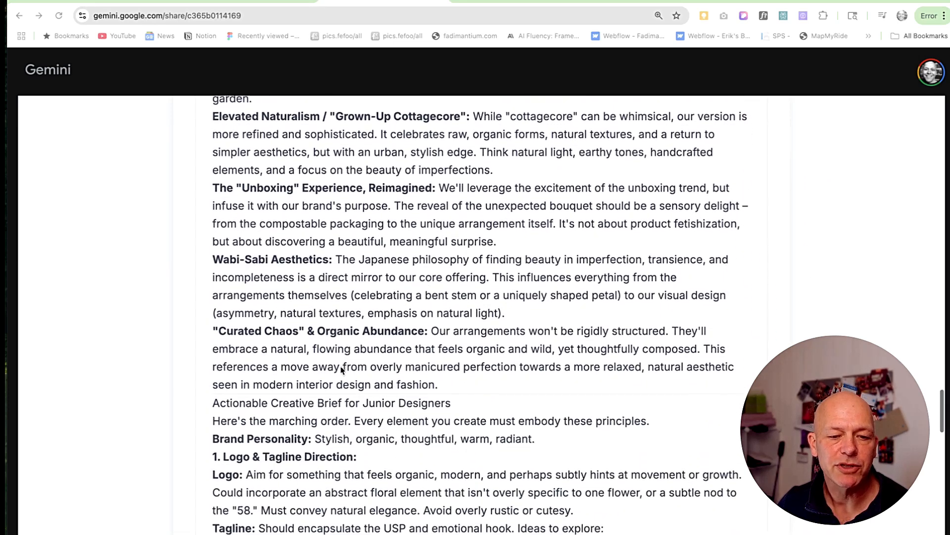
Read the Actionable Creative Brief for Junior Designers, from logo and tagline direction to the website and social media headline ideas.
{"action": "scroll", "coordinate": [340, 371], "scroll_direction": "down", "scroll_amount": 2}
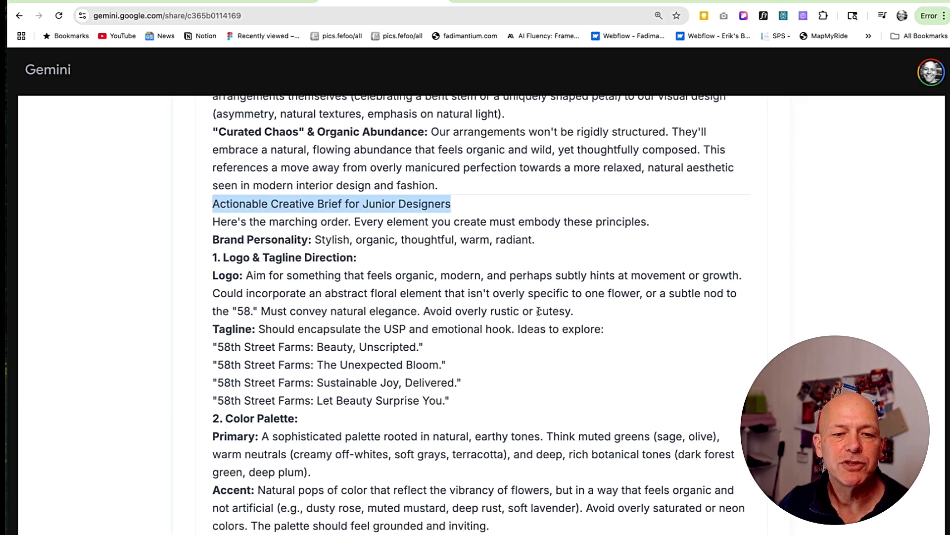
{"action": "scroll", "coordinate": [539, 311], "scroll_direction": "down", "scroll_amount": 2}
{"action": "scroll", "coordinate": [538, 311], "scroll_direction": "down", "scroll_amount": 2}
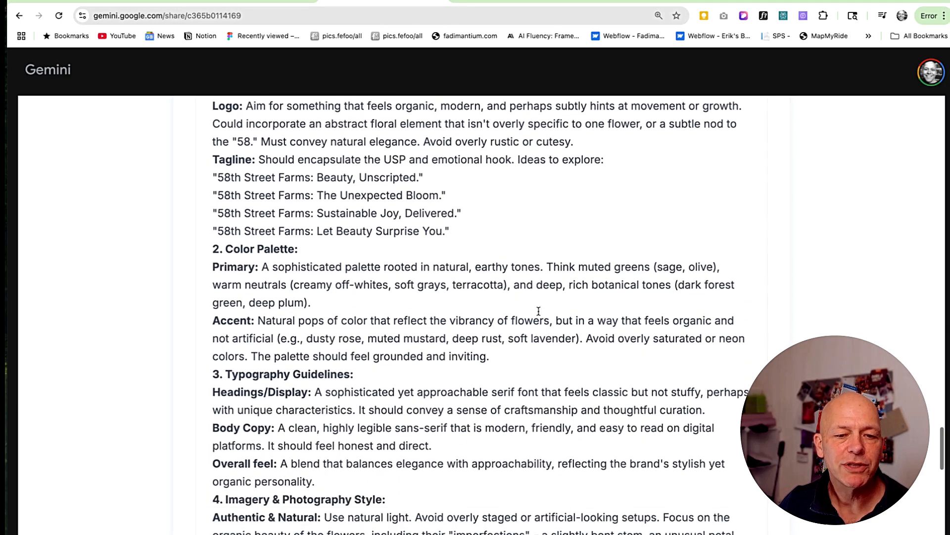
{"action": "scroll", "coordinate": [538, 311], "scroll_direction": "down", "scroll_amount": 1}
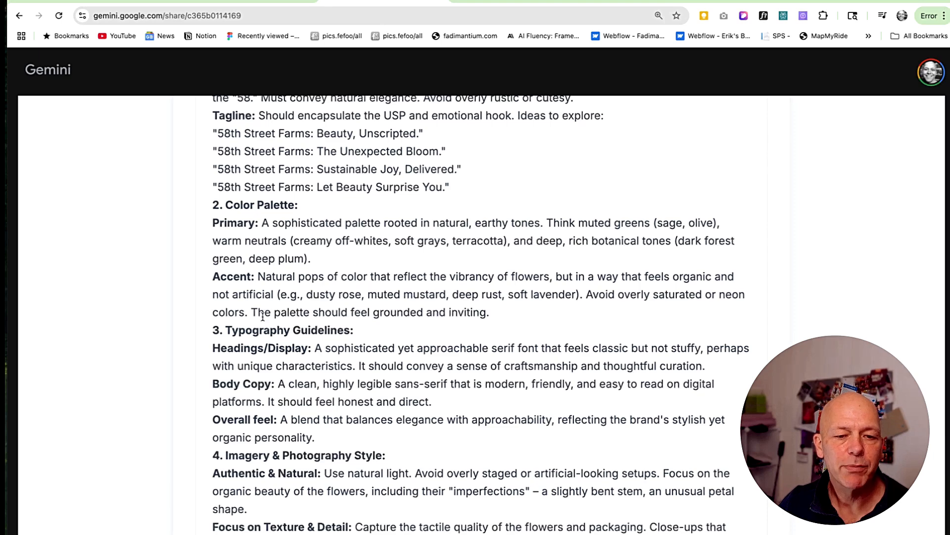
{"action": "scroll", "coordinate": [263, 317], "scroll_direction": "down", "scroll_amount": 4}
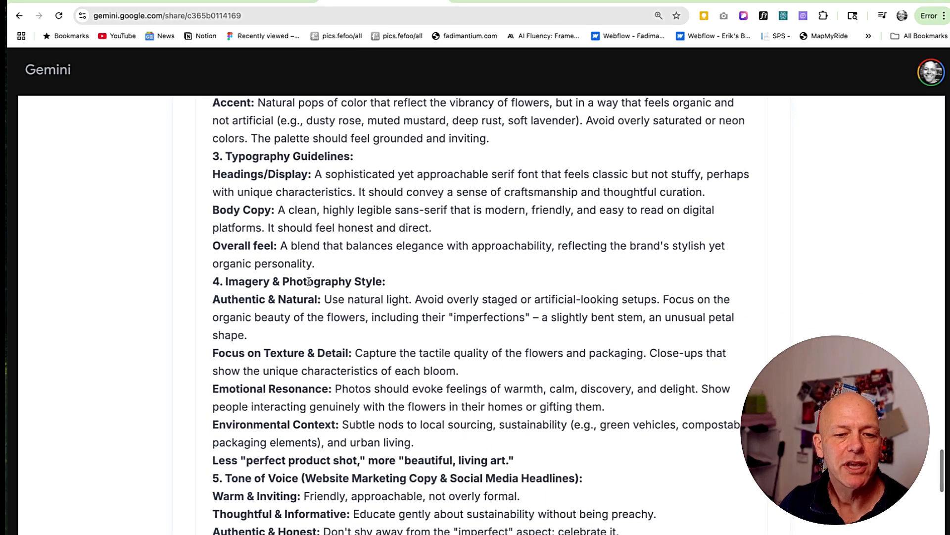
{"action": "scroll", "coordinate": [354, 293], "scroll_direction": "down", "scroll_amount": 7}
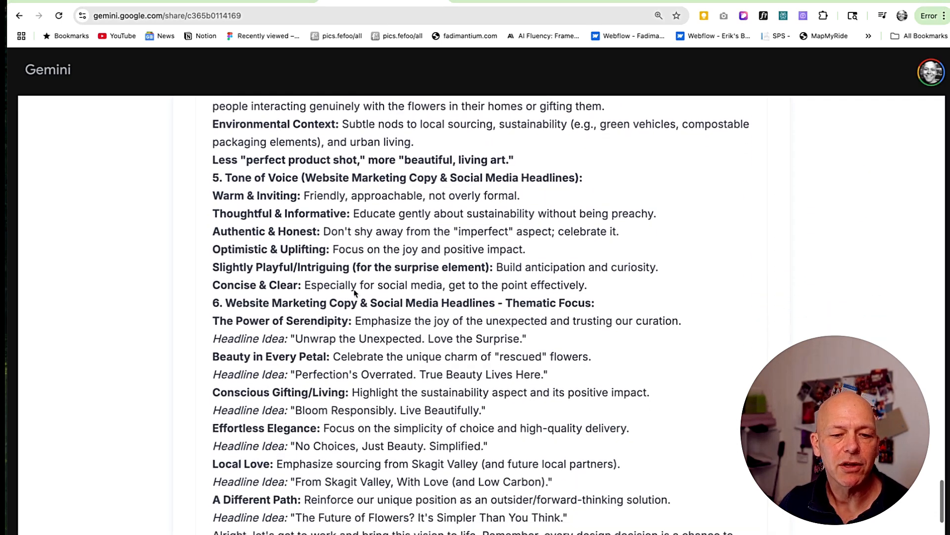
{"action": "scroll", "coordinate": [354, 293], "scroll_direction": "down", "scroll_amount": 2}
{"action": "scroll", "coordinate": [317, 299], "scroll_direction": "down", "scroll_amount": 1}
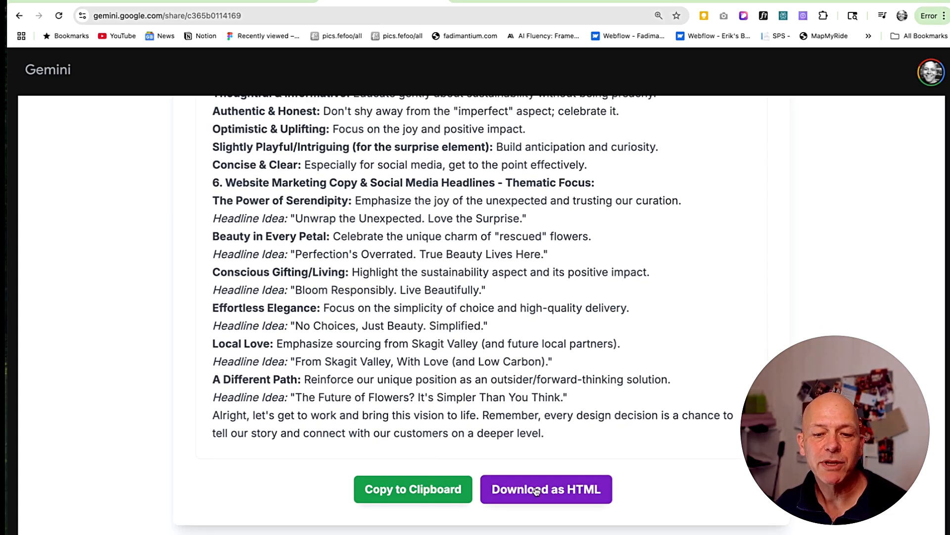
Copy the generated brief to the clipboard, paste it into a new Google Docs document and look back over the text.
{"action": "left_click", "coordinate": [426, 490]}
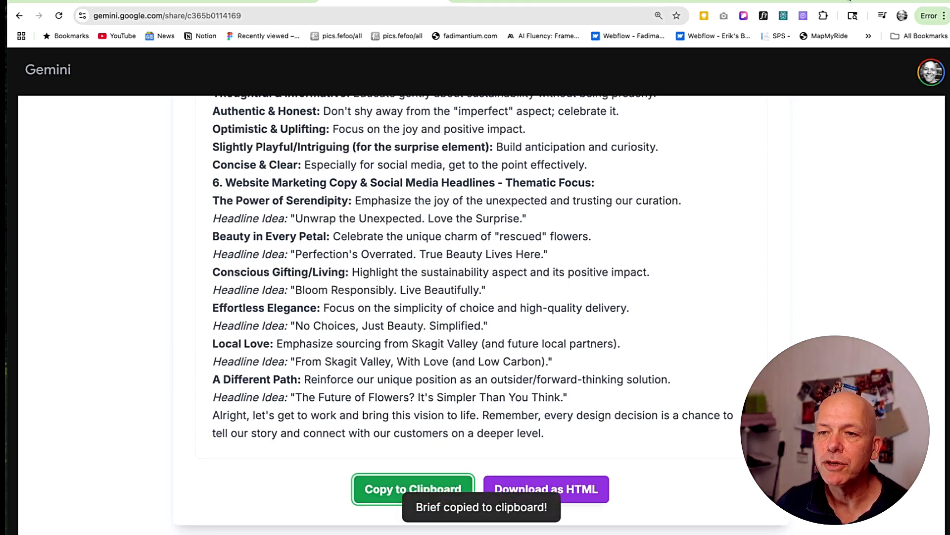
{"action": "key", "text": "ctrl+t"}
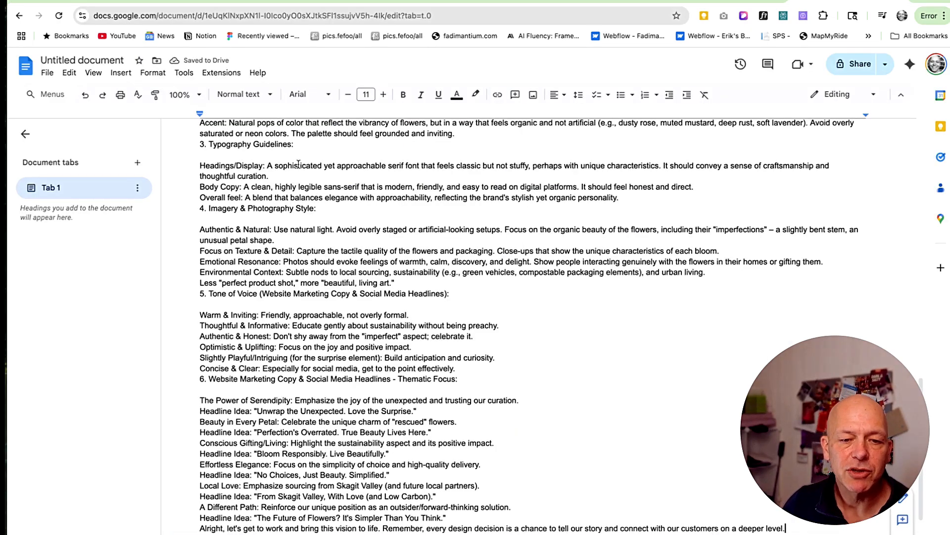
{"action": "scroll", "coordinate": [438, 289], "scroll_direction": "up", "scroll_amount": 8}
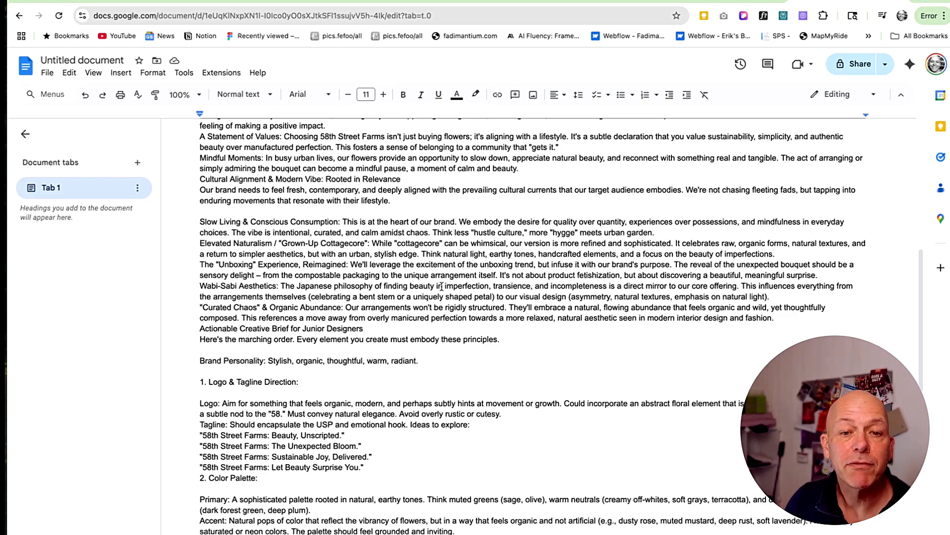
{"action": "scroll", "coordinate": [441, 287], "scroll_direction": "up", "scroll_amount": 8}
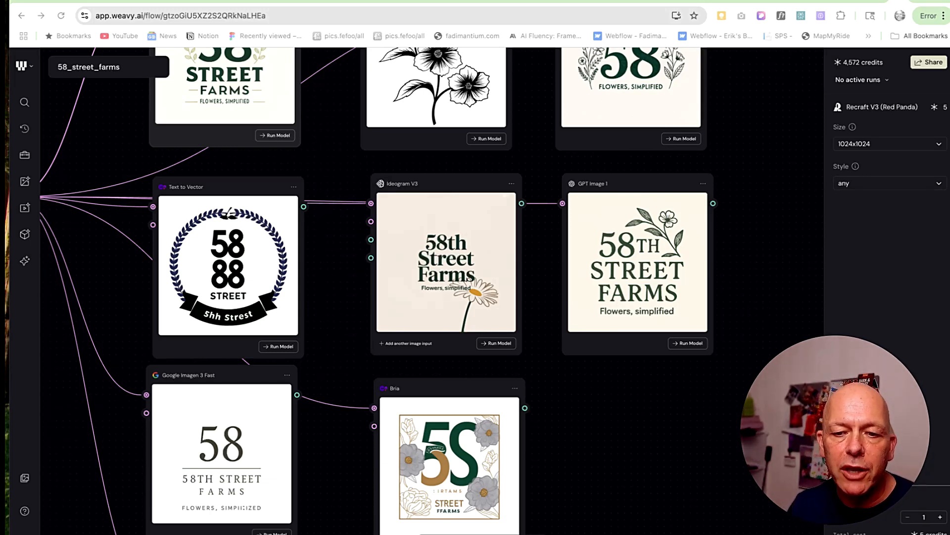
In the Weavy flow 58_street_farms, examine the logo prompt and compare the logos from Recraft, Text to Vector, Ideogram, GPT Image, Imagen and Bria.
{"action": "scroll", "coordinate": [313, 339], "scroll_direction": "left", "scroll_amount": 10}
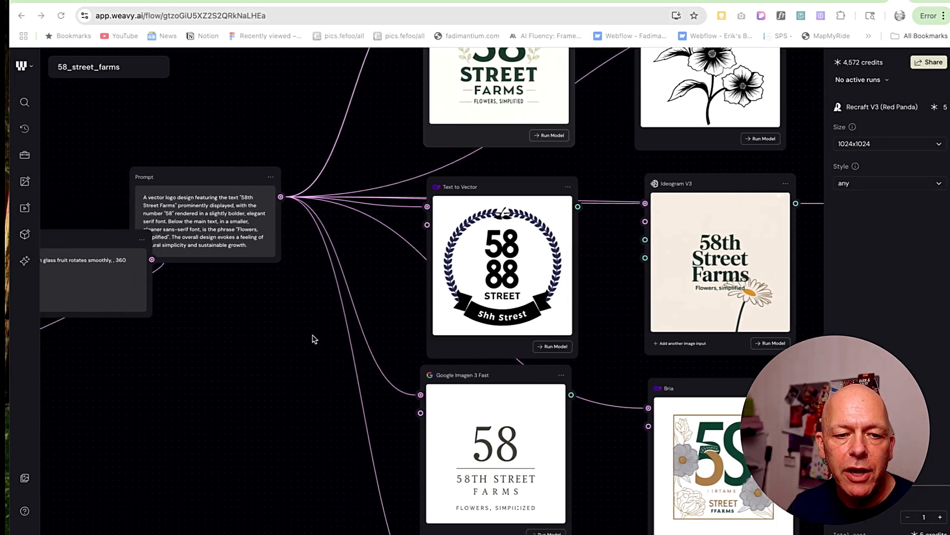
{"action": "scroll", "coordinate": [312, 339], "scroll_direction": "left", "scroll_amount": 3}
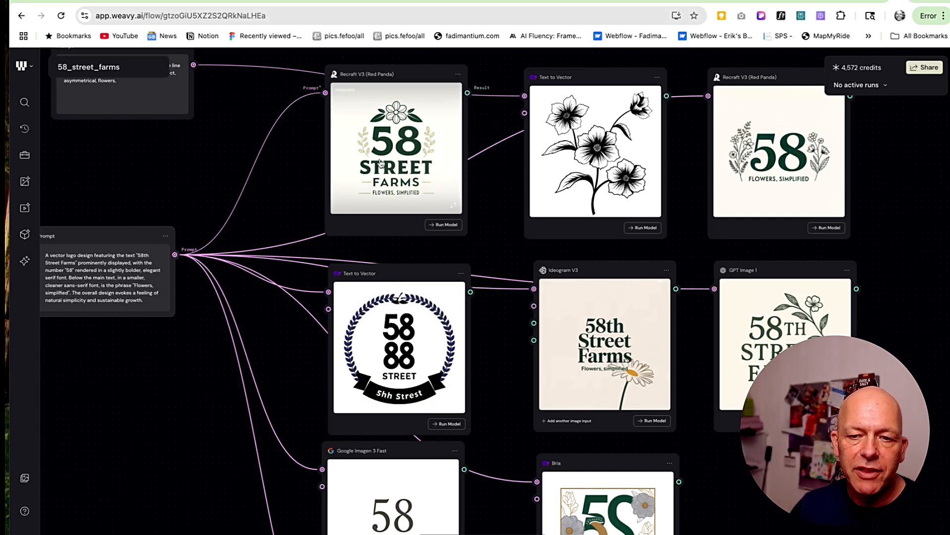
{"action": "scroll", "coordinate": [448, 380], "scroll_direction": "up", "scroll_amount": 5}
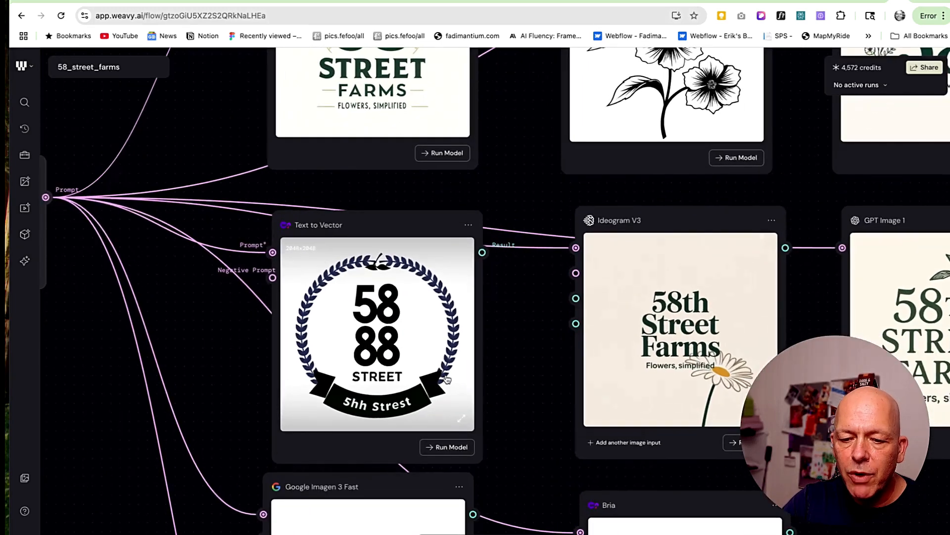
{"action": "scroll", "coordinate": [447, 378], "scroll_direction": "up", "scroll_amount": 5}
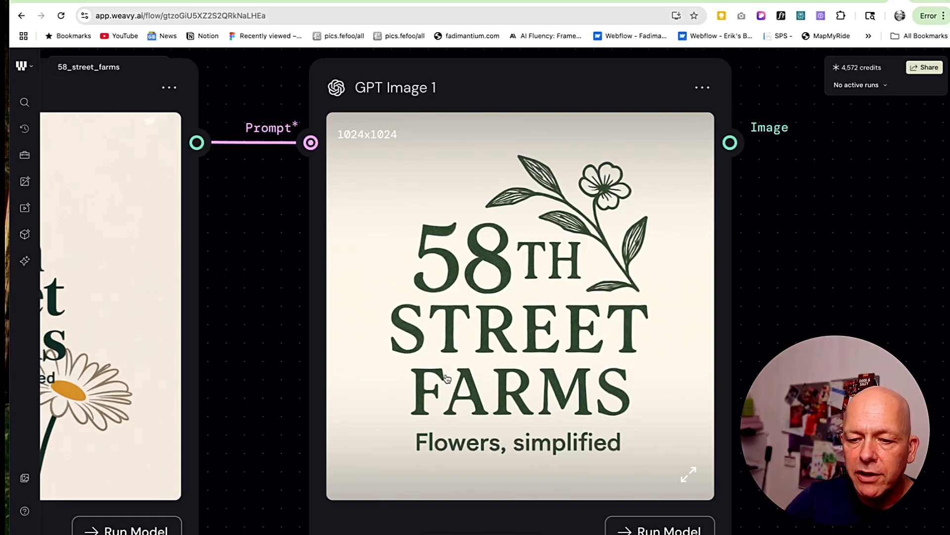
{"action": "scroll", "coordinate": [447, 378], "scroll_direction": "down", "scroll_amount": 10}
{"action": "scroll", "coordinate": [447, 379], "scroll_direction": "down", "scroll_amount": 2}
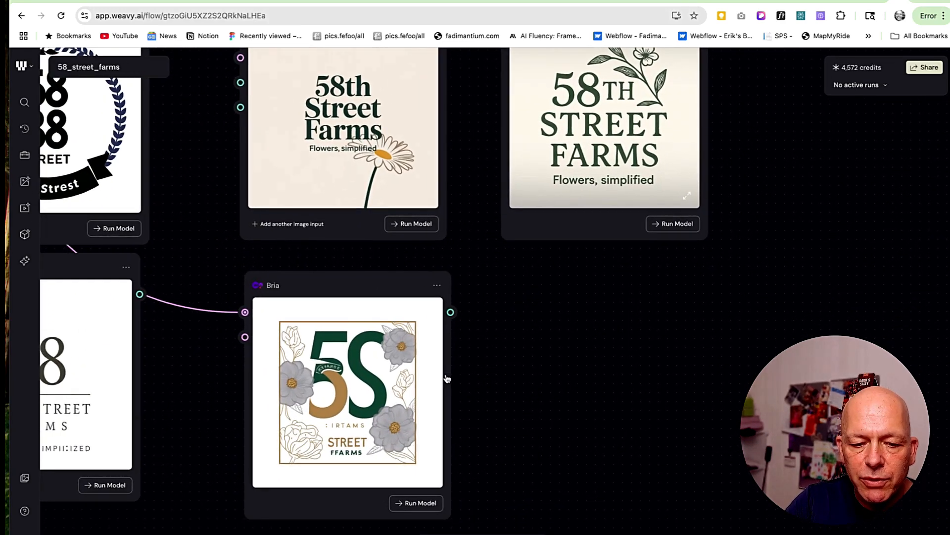
{"action": "scroll", "coordinate": [352, 389], "scroll_direction": "left", "scroll_amount": 6}
{"action": "scroll", "coordinate": [352, 390], "scroll_direction": "up", "scroll_amount": 3}
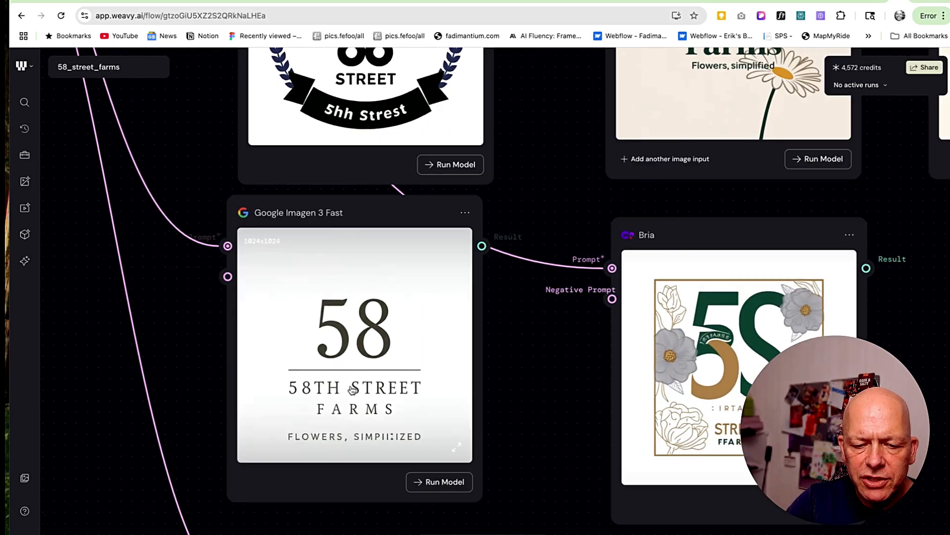
{"action": "scroll", "coordinate": [352, 390], "scroll_direction": "down", "scroll_amount": 6}
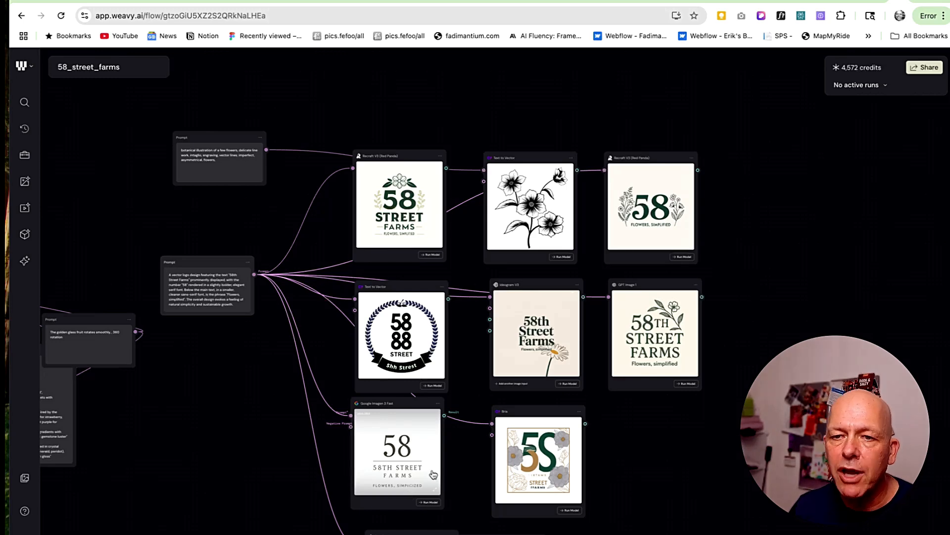
Switch to Ideogram and browse the 58th Street Farms logo variations among the saved creations.
{"action": "left_click", "coordinate": [515, 2]}
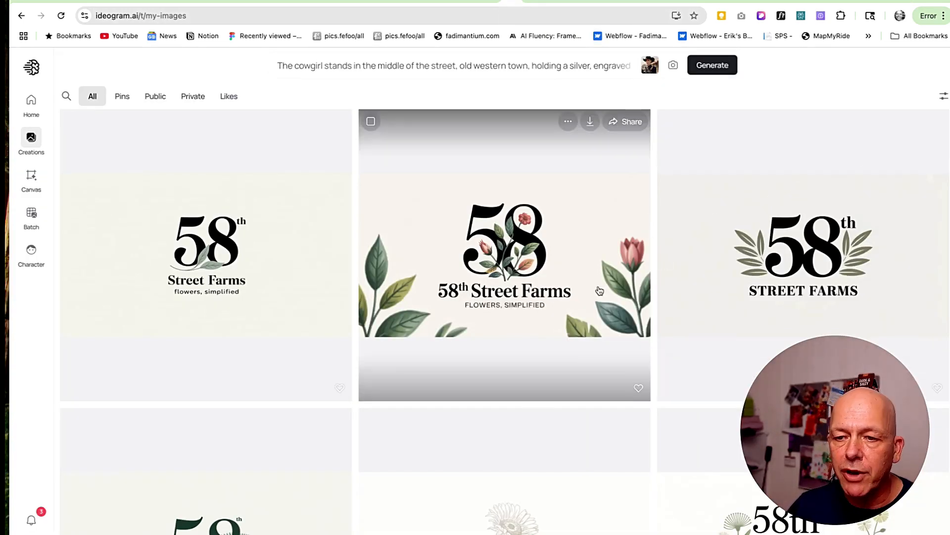
{"action": "scroll", "coordinate": [470, 284], "scroll_direction": "down", "scroll_amount": 2}
{"action": "scroll", "coordinate": [471, 283], "scroll_direction": "down", "scroll_amount": 5}
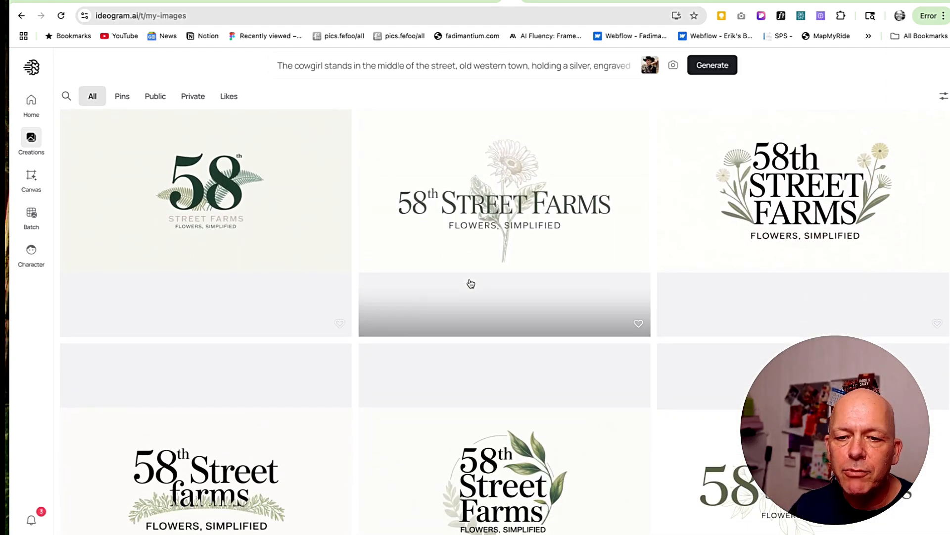
{"action": "scroll", "coordinate": [471, 284], "scroll_direction": "down", "scroll_amount": 10}
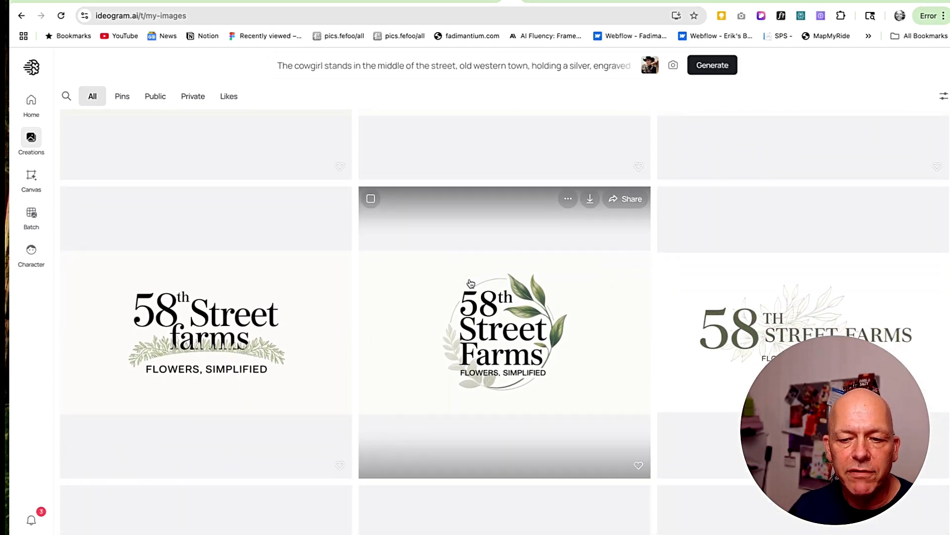
Find the line-art floral "58" logo among the Ideogram creations, open it and inspect the flower detail around the numerals.
{"action": "scroll", "coordinate": [471, 284], "scroll_direction": "down", "scroll_amount": 1}
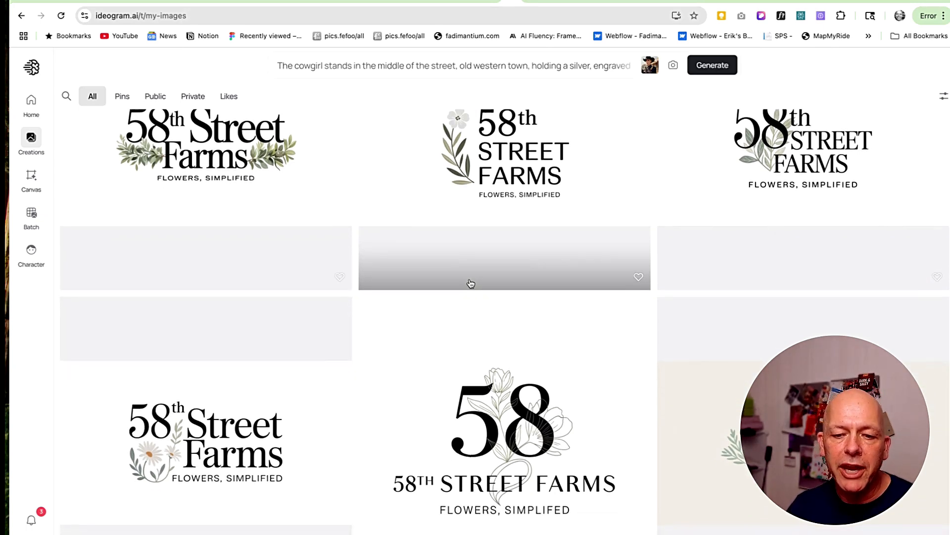
{"action": "scroll", "coordinate": [471, 284], "scroll_direction": "down", "scroll_amount": 2}
{"action": "left_click", "coordinate": [473, 332]}
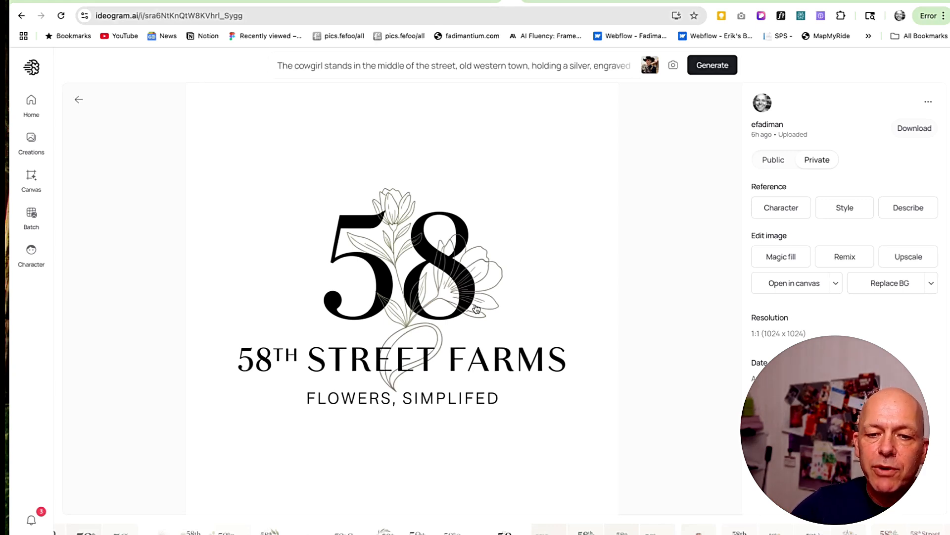
{"action": "scroll", "coordinate": [476, 292], "scroll_direction": "up", "scroll_amount": 5}
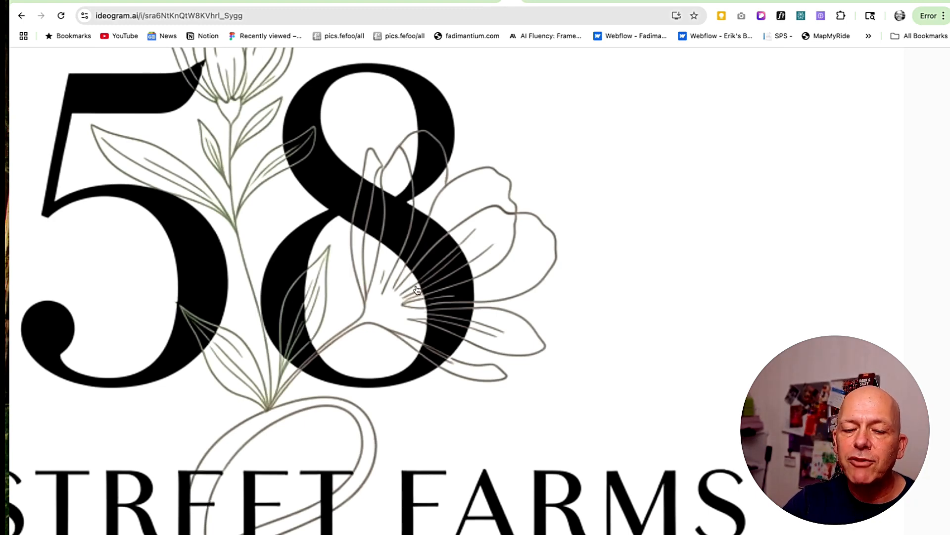
{"action": "scroll", "coordinate": [417, 290], "scroll_direction": "down", "scroll_amount": 5}
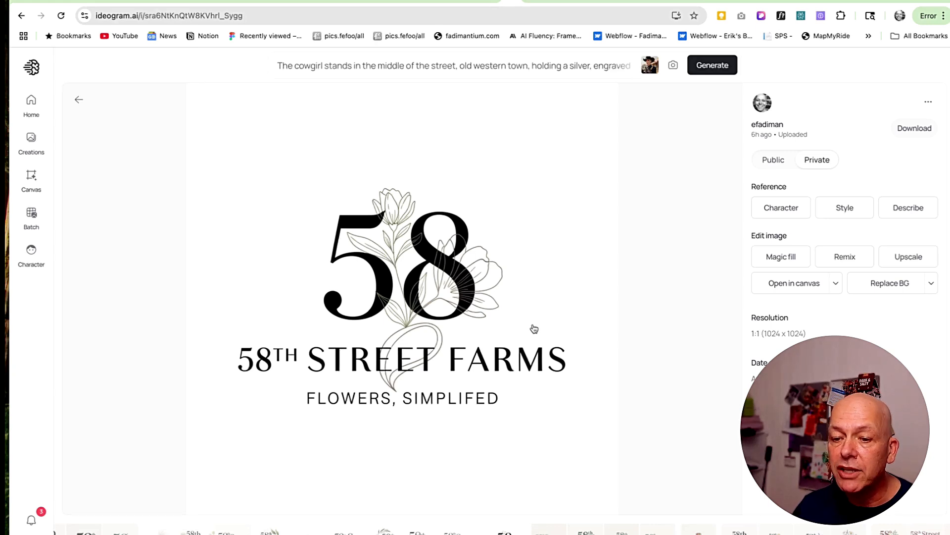
Return to the Ideogram creations and browse more 58th Street Farms logo variations.
{"action": "left_click", "coordinate": [79, 99]}
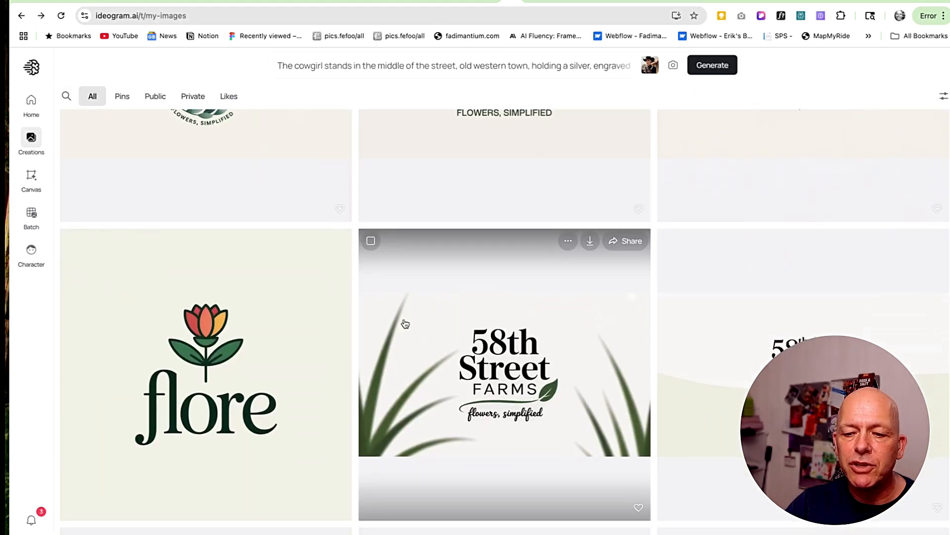
{"action": "scroll", "coordinate": [405, 324], "scroll_direction": "down", "scroll_amount": 6}
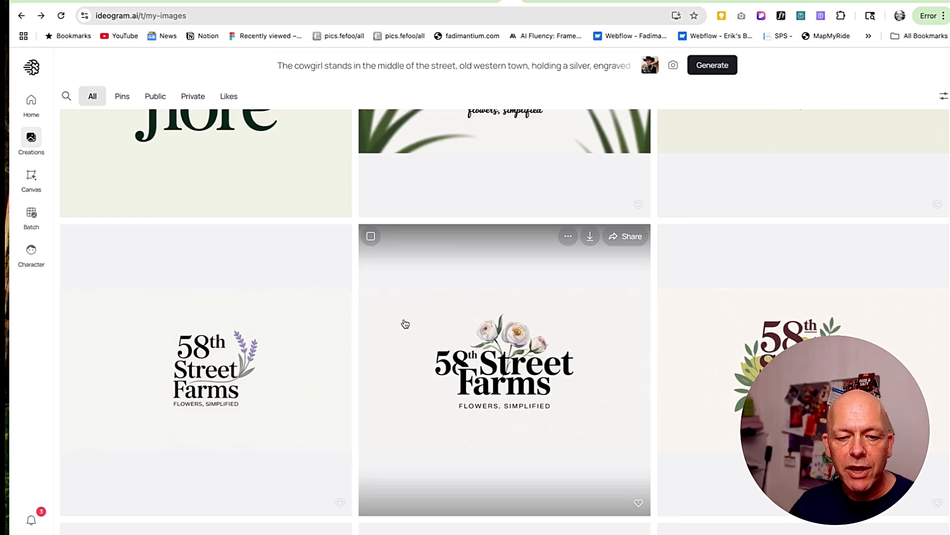
{"action": "scroll", "coordinate": [405, 324], "scroll_direction": "down", "scroll_amount": 8}
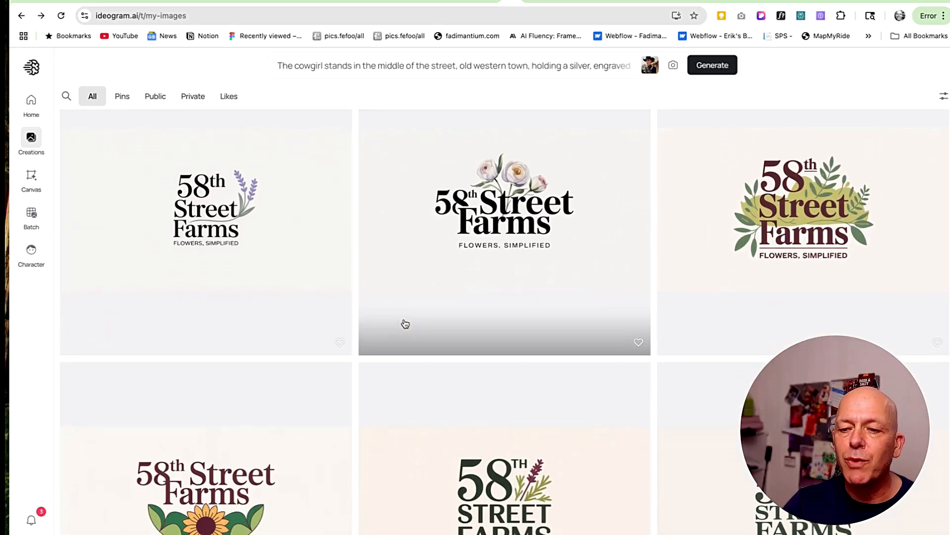
{"action": "scroll", "coordinate": [405, 324], "scroll_direction": "down", "scroll_amount": 8}
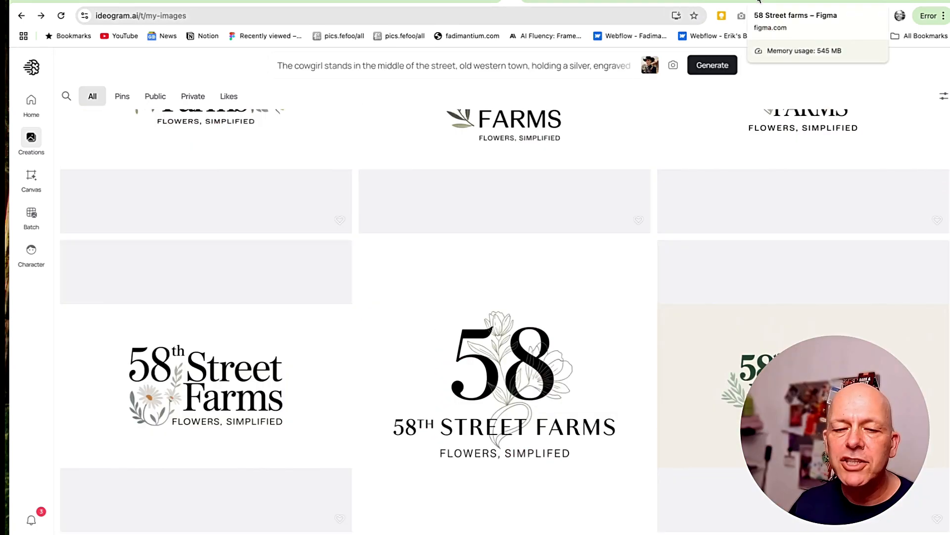
Switch to the Figma file 58 Street farms, compare the shortlisted logos and inspect the black logo with the coral tulip.
{"action": "left_click", "coordinate": [757, 3]}
{"action": "scroll", "coordinate": [736, 89], "scroll_direction": "down", "scroll_amount": 3}
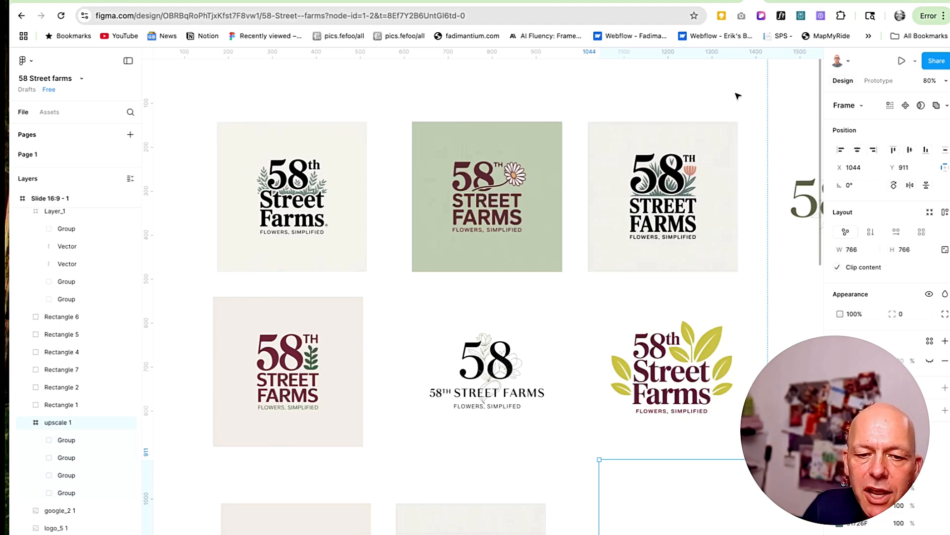
{"action": "scroll", "coordinate": [737, 96], "scroll_direction": "down", "scroll_amount": 5}
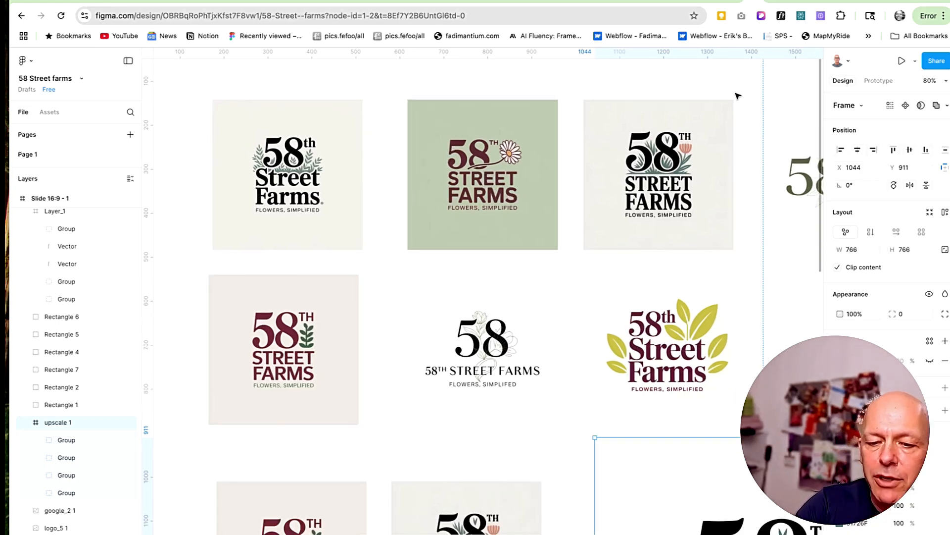
{"action": "scroll", "coordinate": [737, 95], "scroll_direction": "down", "scroll_amount": 2}
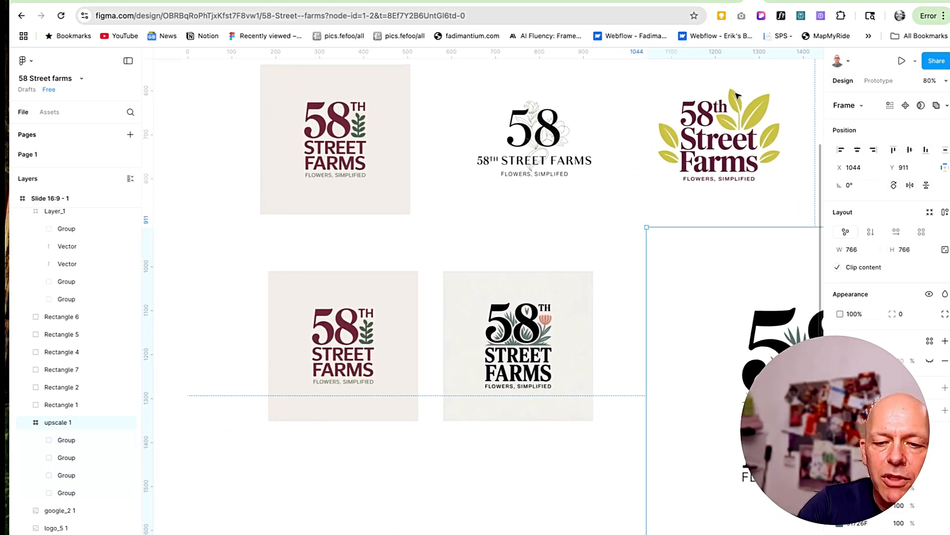
{"action": "scroll", "coordinate": [737, 95], "scroll_direction": "up", "scroll_amount": 6}
{"action": "scroll", "coordinate": [737, 94], "scroll_direction": "down", "scroll_amount": 1}
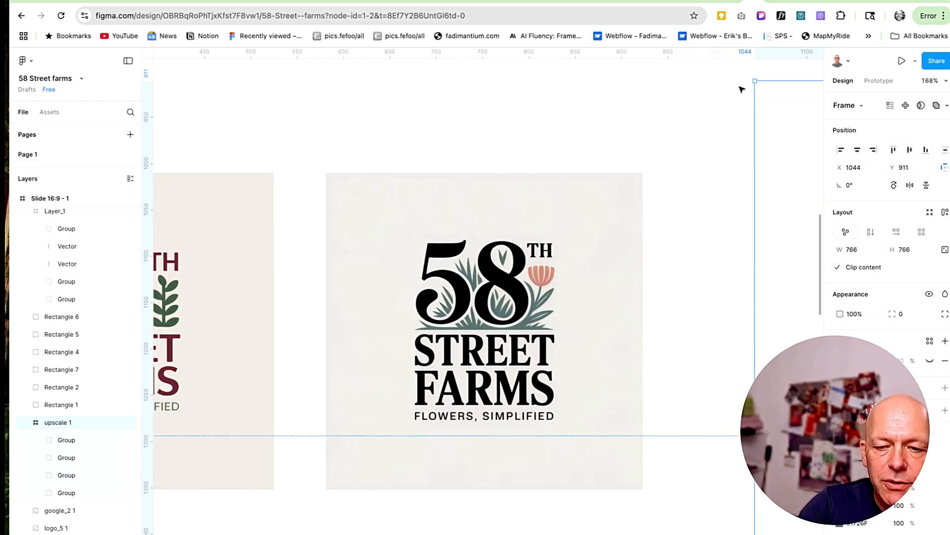
{"action": "scroll", "coordinate": [745, 86], "scroll_direction": "up", "scroll_amount": 3}
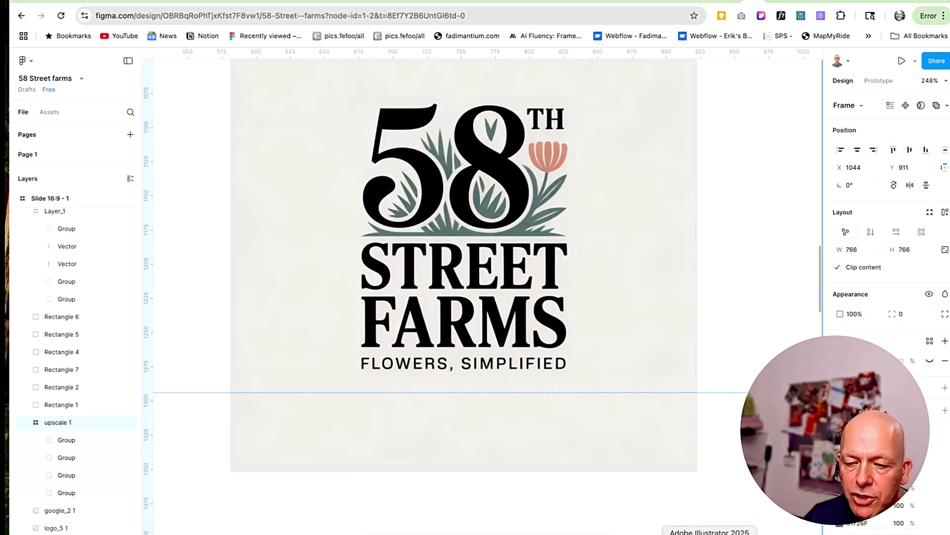
Switch to Illustrator to view the stacked and horizontal logos in upscale.svg, and return to the Figma file.
{"action": "left_click", "coordinate": [710, 533]}
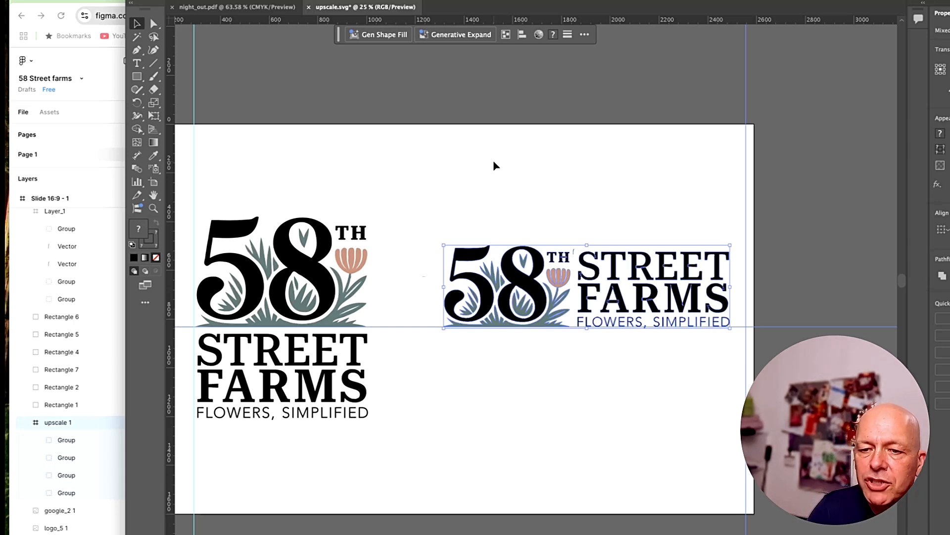
{"action": "left_click", "coordinate": [495, 164]}
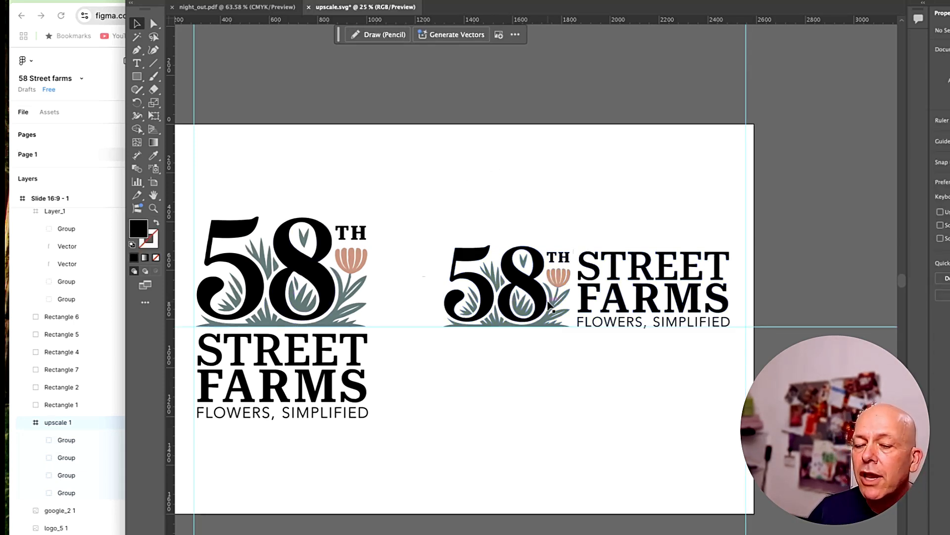
{"action": "left_click", "coordinate": [107, 197]}
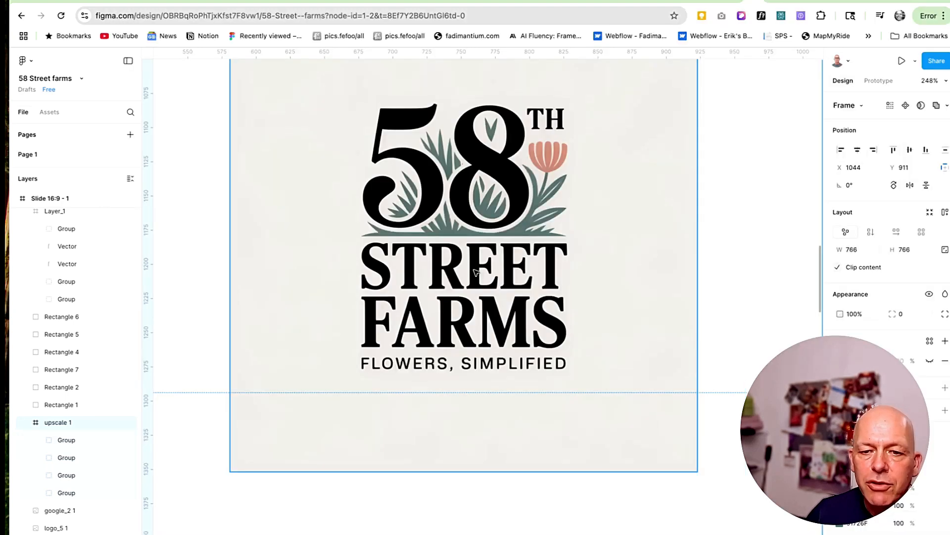
Compare the original tulip logo image with the redrawn stacked version in the upscale 1 frame.
{"action": "scroll", "coordinate": [475, 270], "scroll_direction": "right", "scroll_amount": 6}
{"action": "scroll", "coordinate": [475, 271], "scroll_direction": "right", "scroll_amount": 3}
{"action": "scroll", "coordinate": [475, 272], "scroll_direction": "down", "scroll_amount": 2}
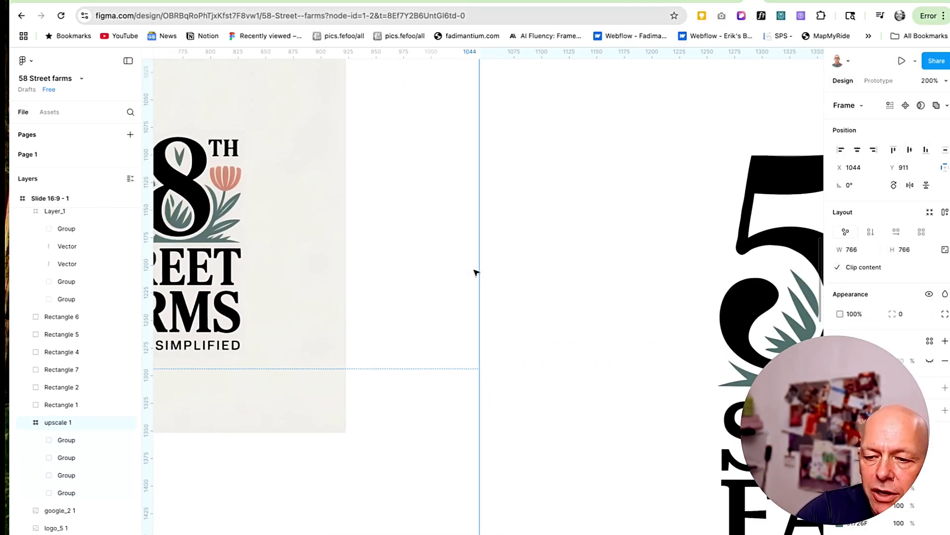
{"action": "scroll", "coordinate": [475, 271], "scroll_direction": "right", "scroll_amount": 15}
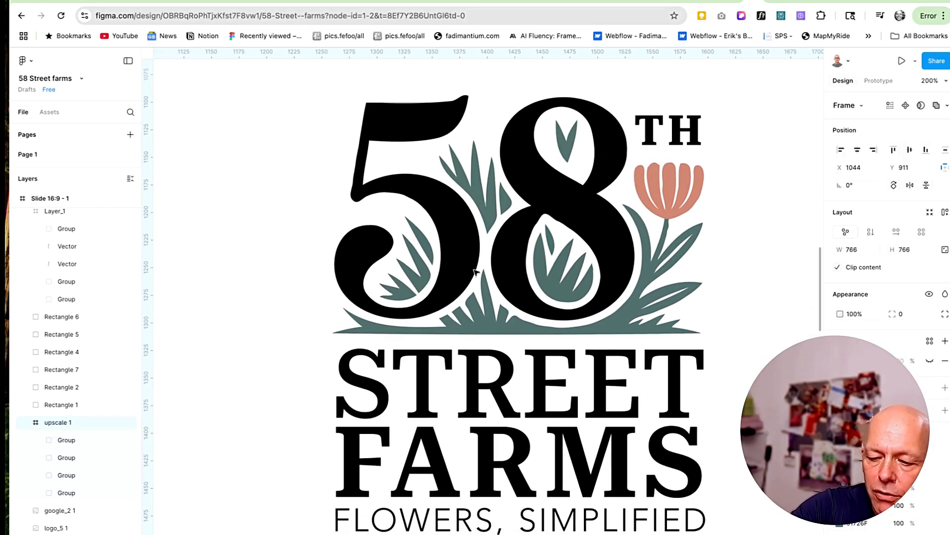
Hide the Figma interface and review the stacked and horizontal logos with the six-swatch color palette.
{"action": "key", "text": "ctrl+backslash"}
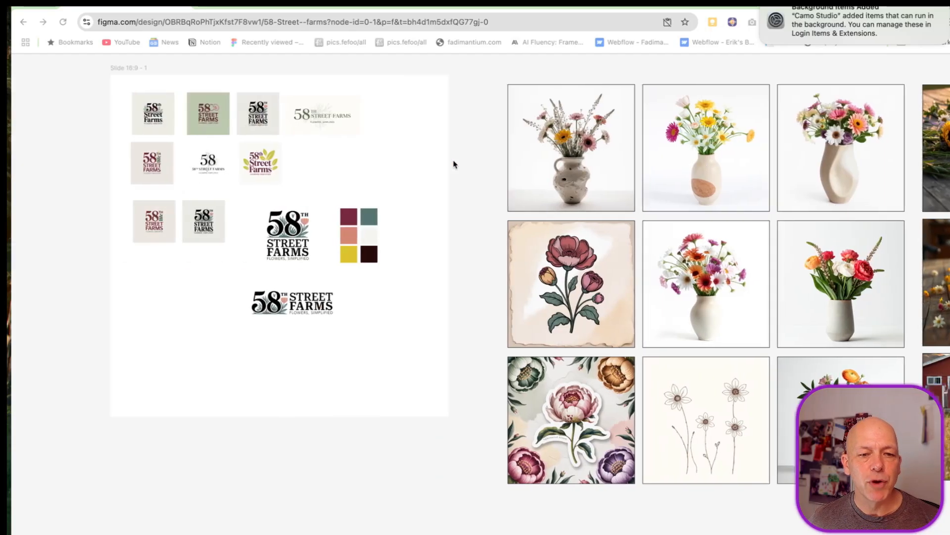
{"action": "scroll", "coordinate": [453, 165], "scroll_direction": "left", "scroll_amount": 5}
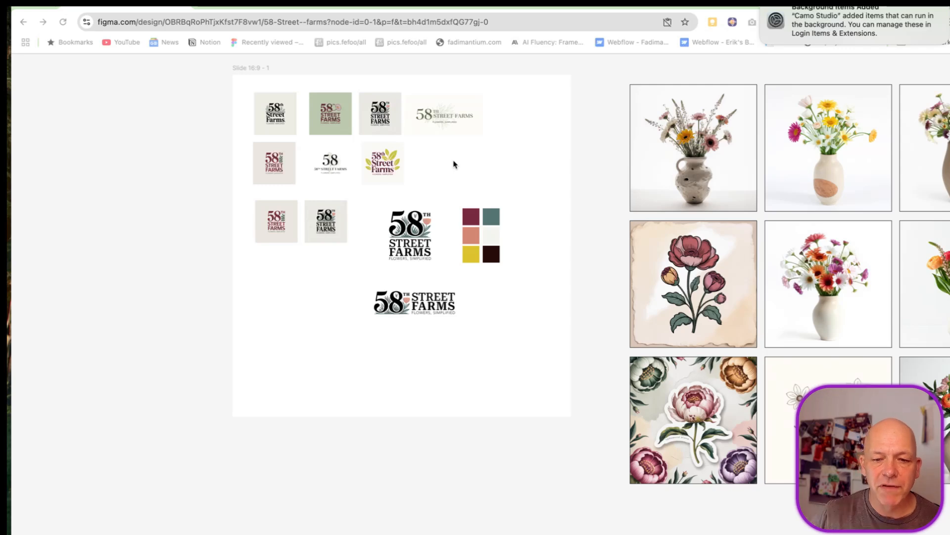
{"action": "scroll", "coordinate": [483, 328], "scroll_direction": "up", "scroll_amount": 5}
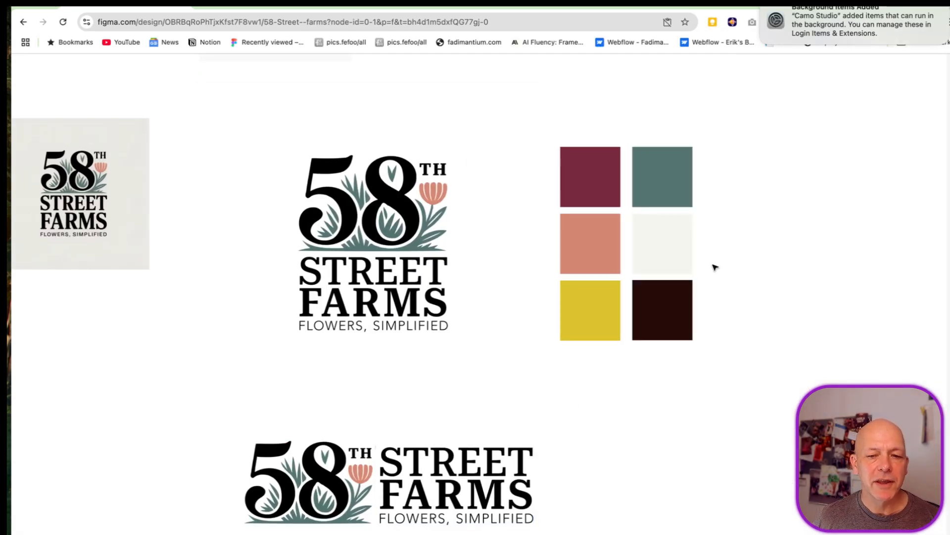
{"action": "scroll", "coordinate": [716, 268], "scroll_direction": "down", "scroll_amount": 3}
{"action": "scroll", "coordinate": [715, 267], "scroll_direction": "up", "scroll_amount": 3}
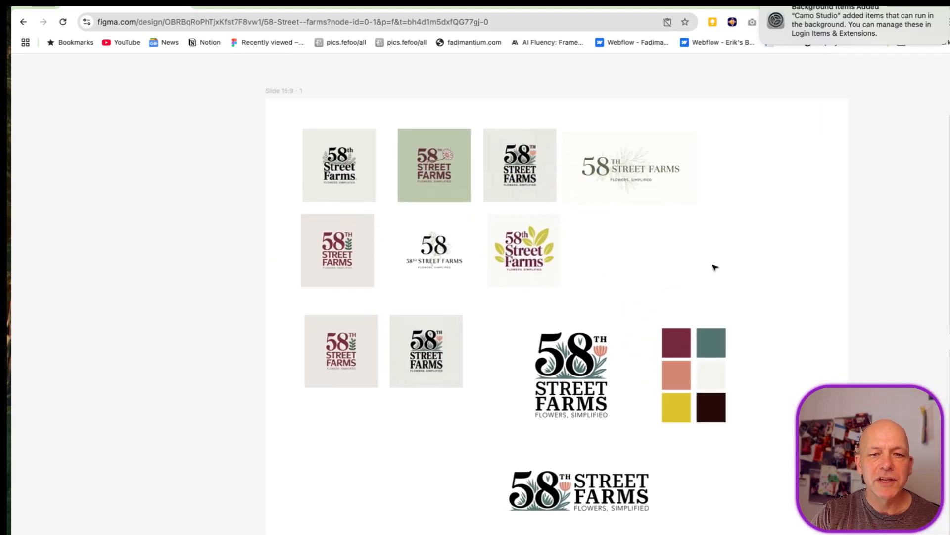
Review the brand images beside the logo board, covering the vase bouquets and the flower illustrations.
{"action": "scroll", "coordinate": [715, 267], "scroll_direction": "right", "scroll_amount": 10}
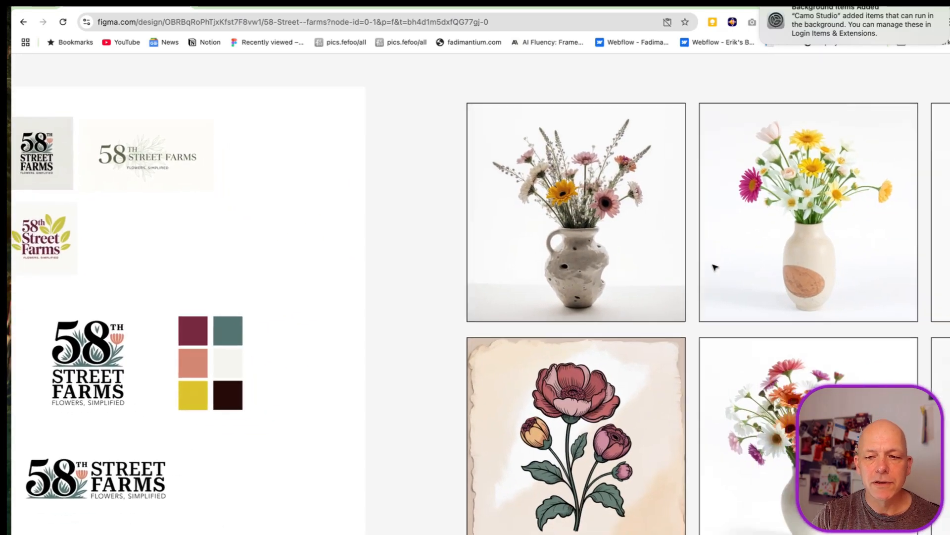
{"action": "scroll", "coordinate": [715, 268], "scroll_direction": "right", "scroll_amount": 2}
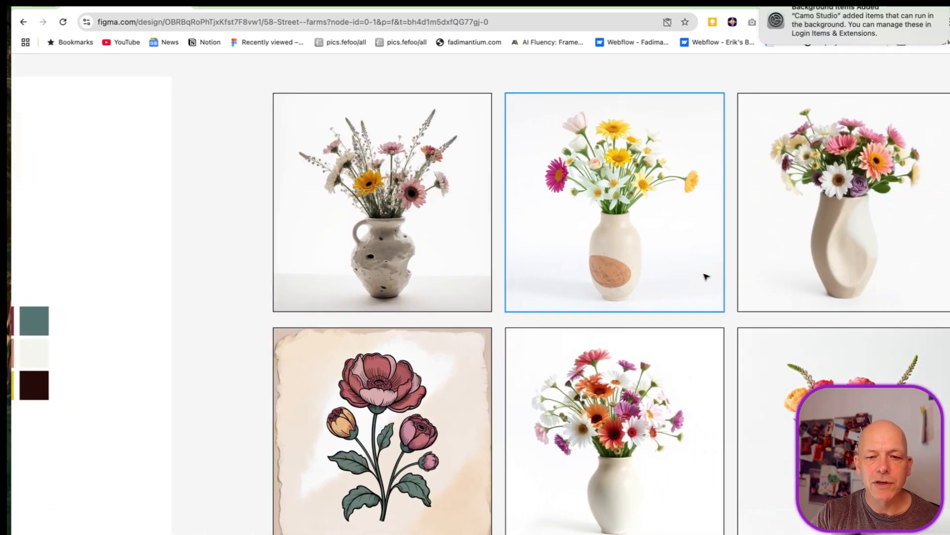
{"action": "scroll", "coordinate": [717, 257], "scroll_direction": "down", "scroll_amount": 3}
{"action": "scroll", "coordinate": [732, 243], "scroll_direction": "up", "scroll_amount": 2}
{"action": "scroll", "coordinate": [731, 242], "scroll_direction": "right", "scroll_amount": 1}
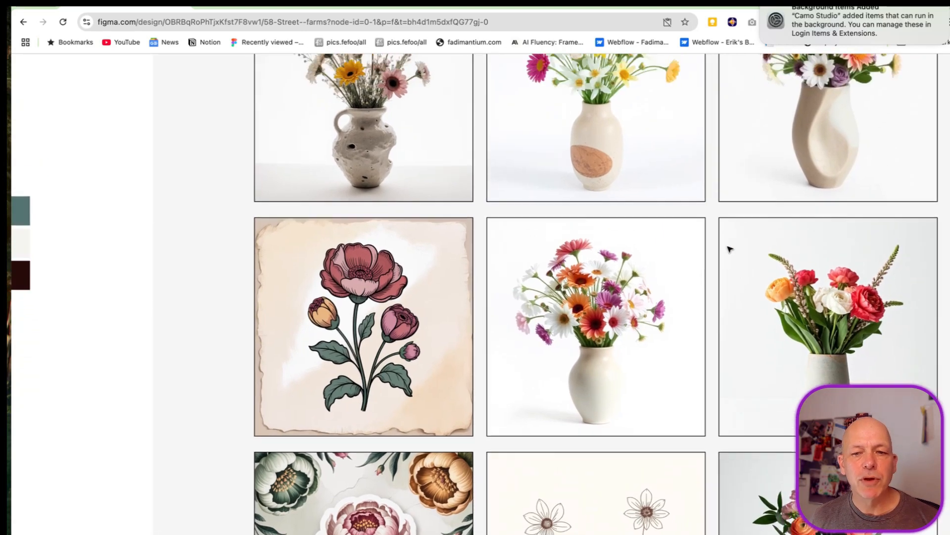
{"action": "scroll", "coordinate": [729, 249], "scroll_direction": "down", "scroll_amount": 3}
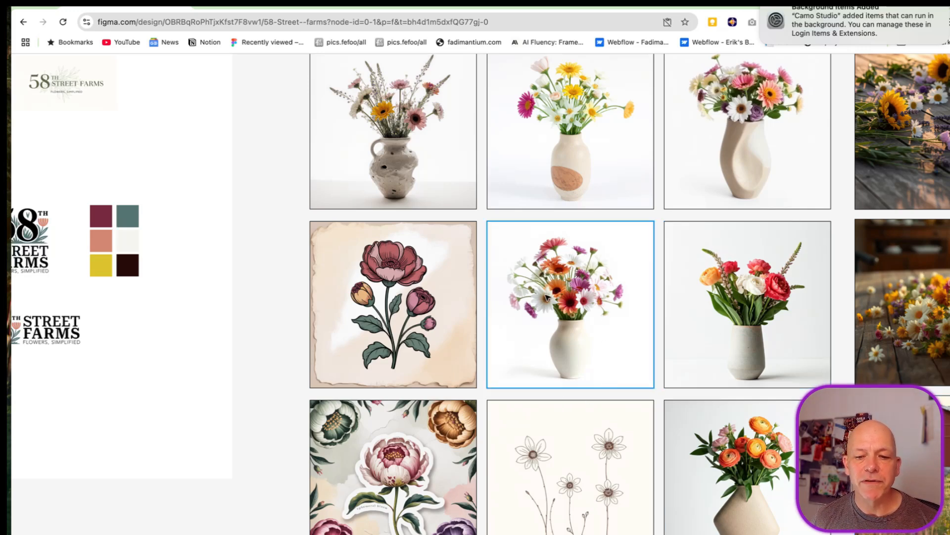
Examine the images of flowers on rustic tables, the woman and dog at the farm, and the sitting dog illustrations.
{"action": "scroll", "coordinate": [548, 297], "scroll_direction": "right", "scroll_amount": 10}
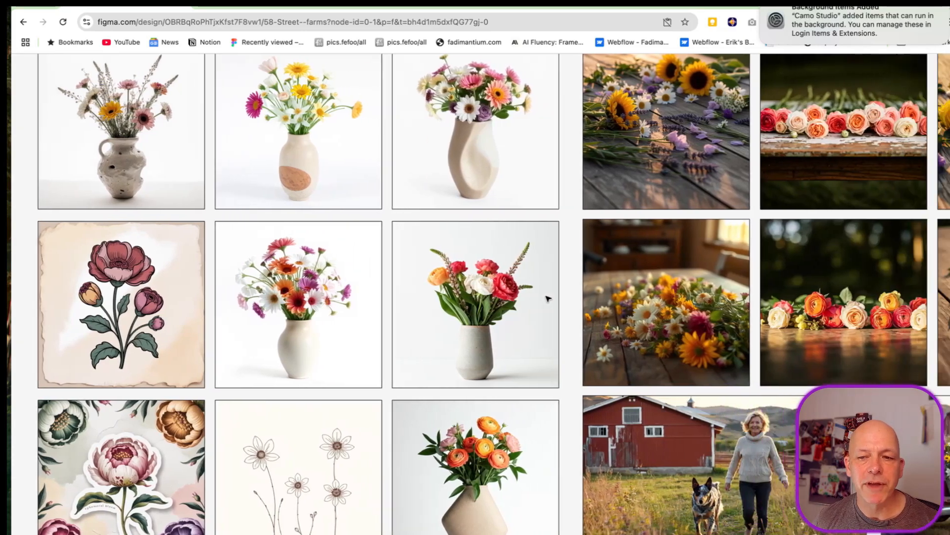
{"action": "scroll", "coordinate": [548, 297], "scroll_direction": "up", "scroll_amount": 3}
{"action": "scroll", "coordinate": [548, 299], "scroll_direction": "up", "scroll_amount": 3}
{"action": "scroll", "coordinate": [548, 299], "scroll_direction": "left", "scroll_amount": 3}
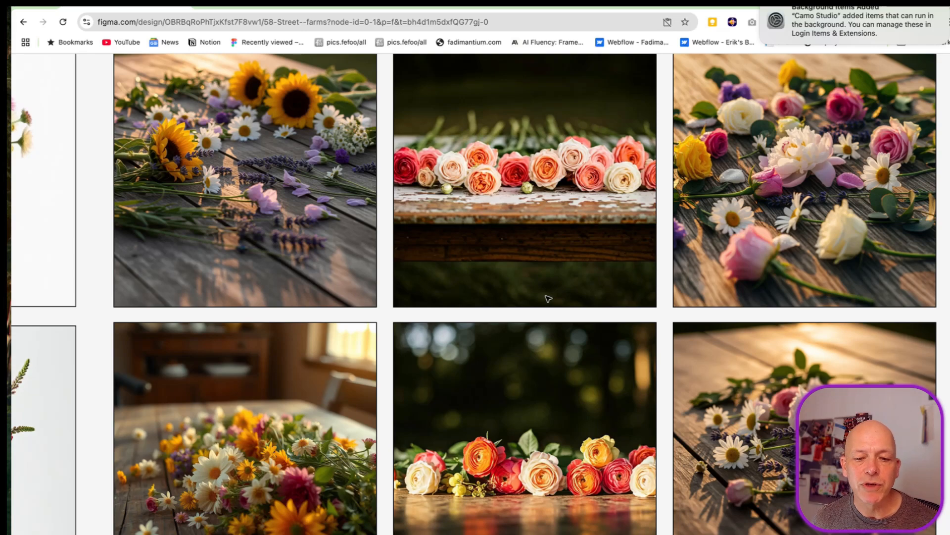
{"action": "scroll", "coordinate": [547, 298], "scroll_direction": "down", "scroll_amount": 7}
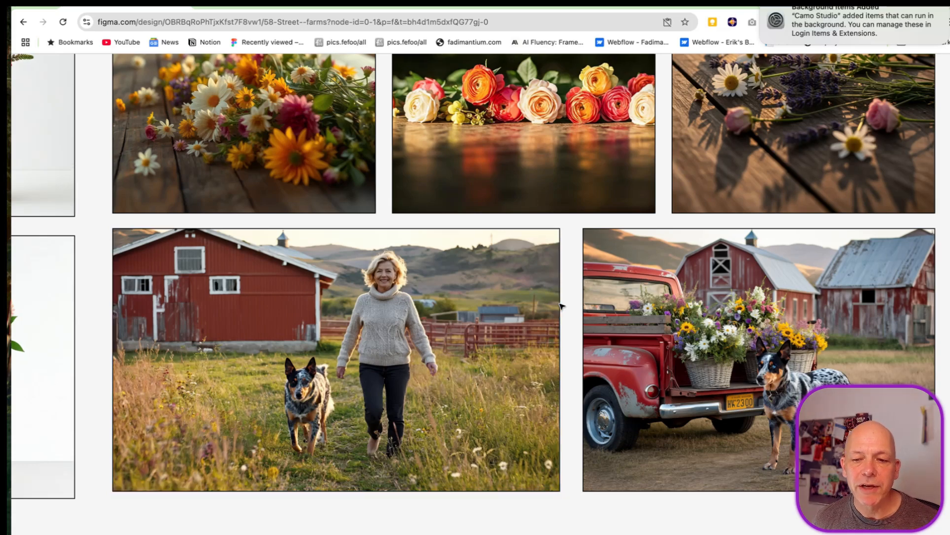
{"action": "scroll", "coordinate": [548, 299], "scroll_direction": "right", "scroll_amount": 6}
{"action": "scroll", "coordinate": [562, 306], "scroll_direction": "right", "scroll_amount": 7}
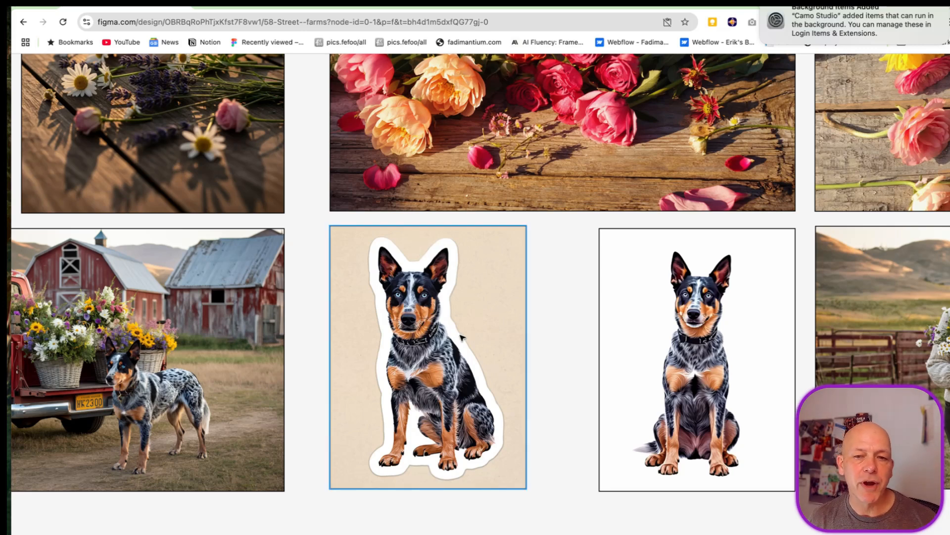
Look through the remaining brand images of cut flowers on wood, rustic bouquets, the red flower truck and the tulip fields.
{"action": "scroll", "coordinate": [460, 336], "scroll_direction": "right", "scroll_amount": 10}
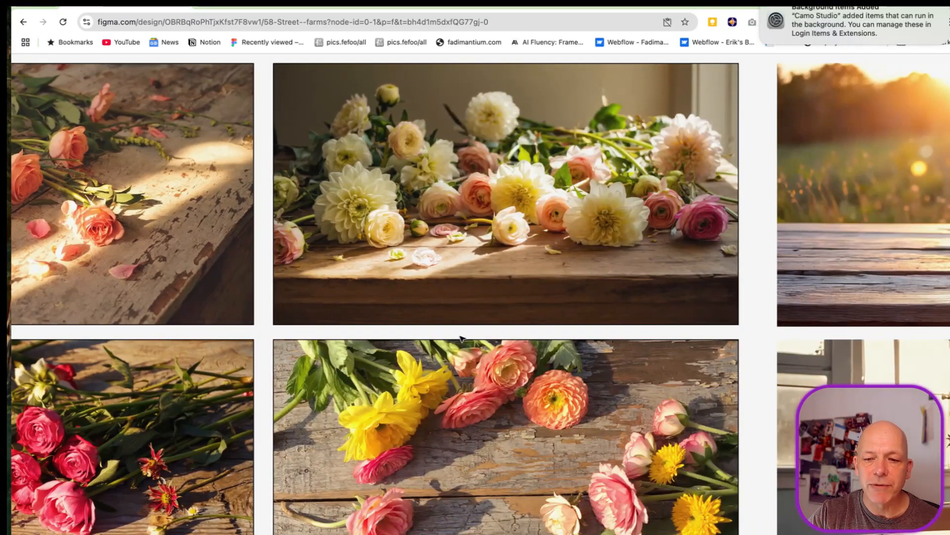
{"action": "scroll", "coordinate": [460, 338], "scroll_direction": "right", "scroll_amount": 10}
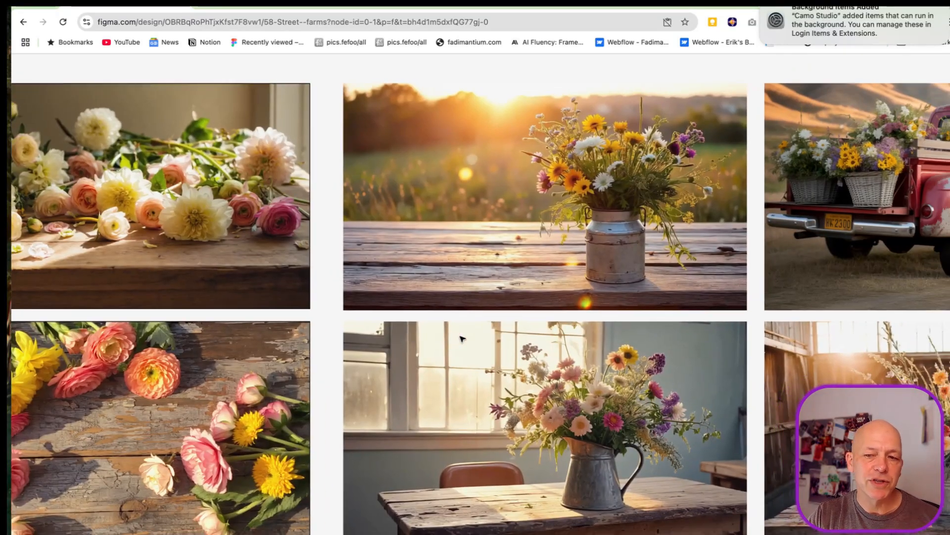
{"action": "scroll", "coordinate": [449, 356], "scroll_direction": "right", "scroll_amount": 10}
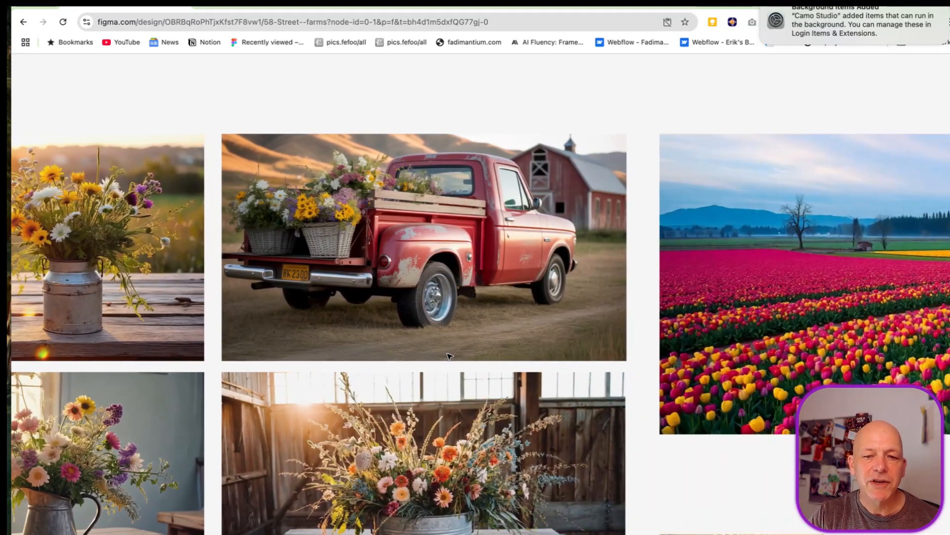
{"action": "scroll", "coordinate": [449, 356], "scroll_direction": "right", "scroll_amount": 10}
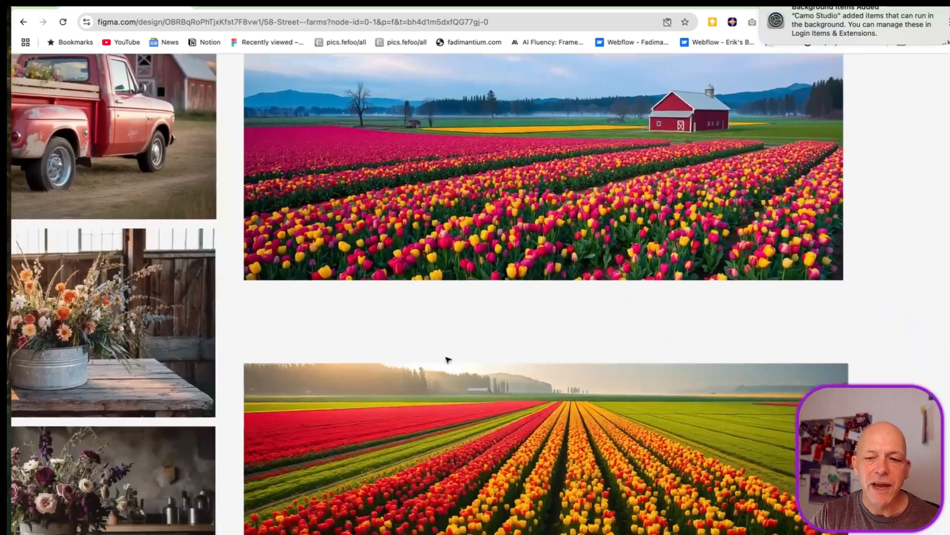
{"action": "scroll", "coordinate": [448, 359], "scroll_direction": "left", "scroll_amount": 2}
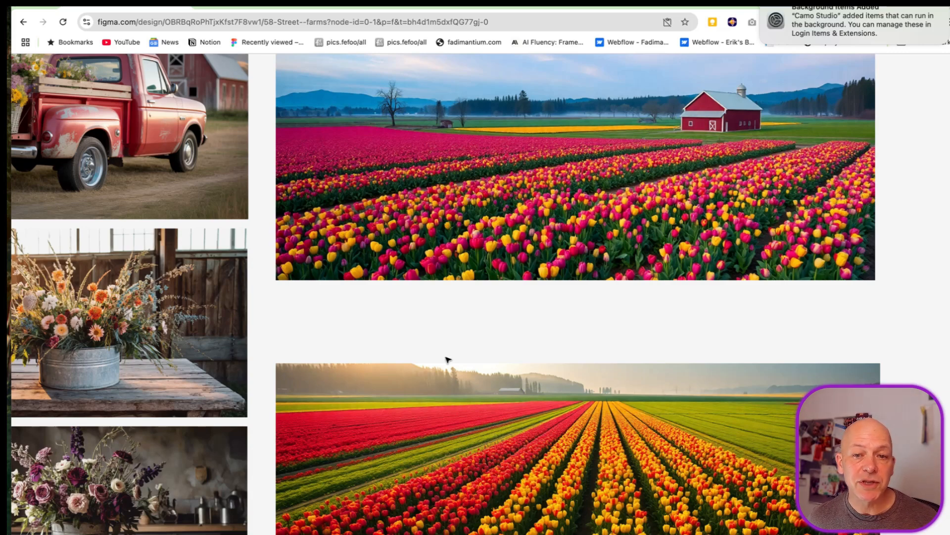
Look over the two tulip field panoramas and the neighbouring images of rustic bouquets and the woman holding flowers.
{"action": "scroll", "coordinate": [448, 359], "scroll_direction": "down", "scroll_amount": 5}
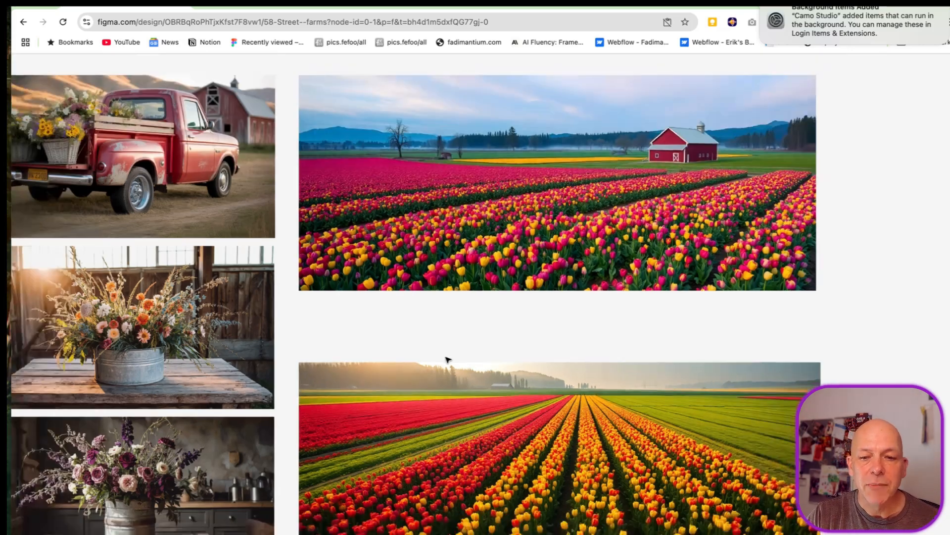
{"action": "scroll", "coordinate": [448, 360], "scroll_direction": "left", "scroll_amount": 10}
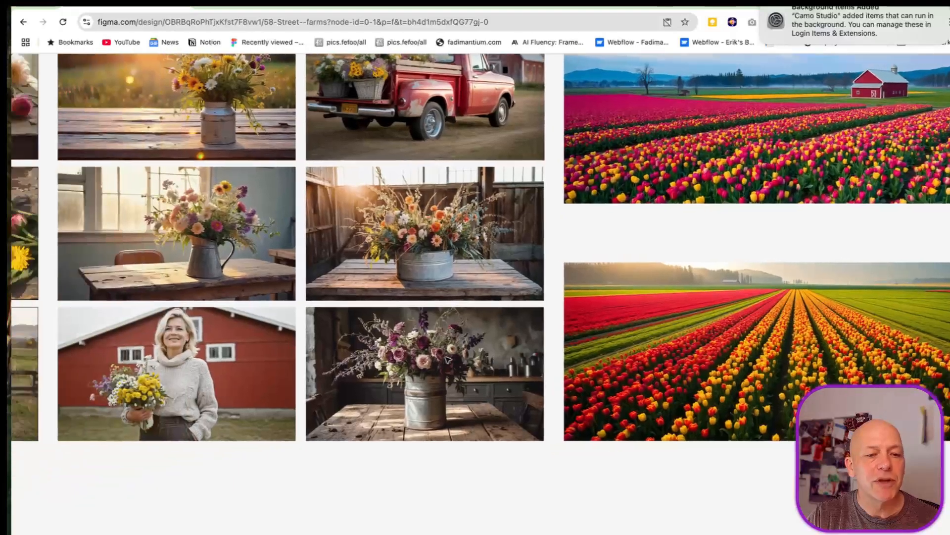
{"action": "scroll", "coordinate": [448, 360], "scroll_direction": "left", "scroll_amount": 7}
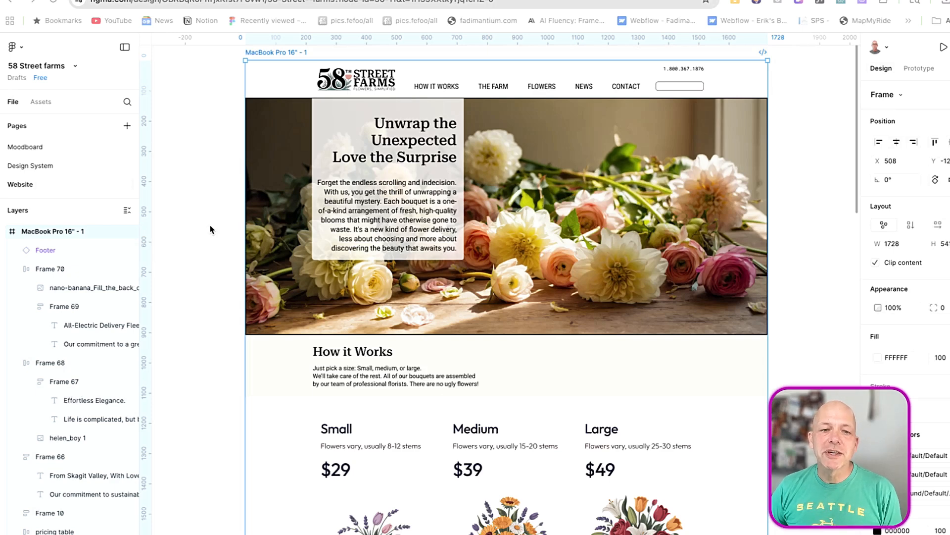
Review the website mockup from the hero through How it Works and the bouquet pricing to the Beauty in Every Petal section.
{"action": "scroll", "coordinate": [211, 229], "scroll_direction": "down", "scroll_amount": 5}
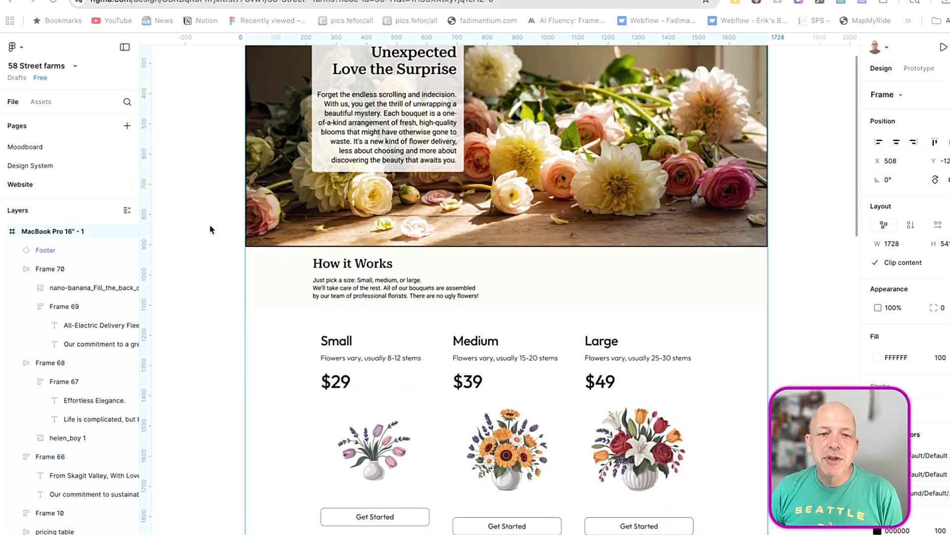
{"action": "scroll", "coordinate": [211, 230], "scroll_direction": "down", "scroll_amount": 8}
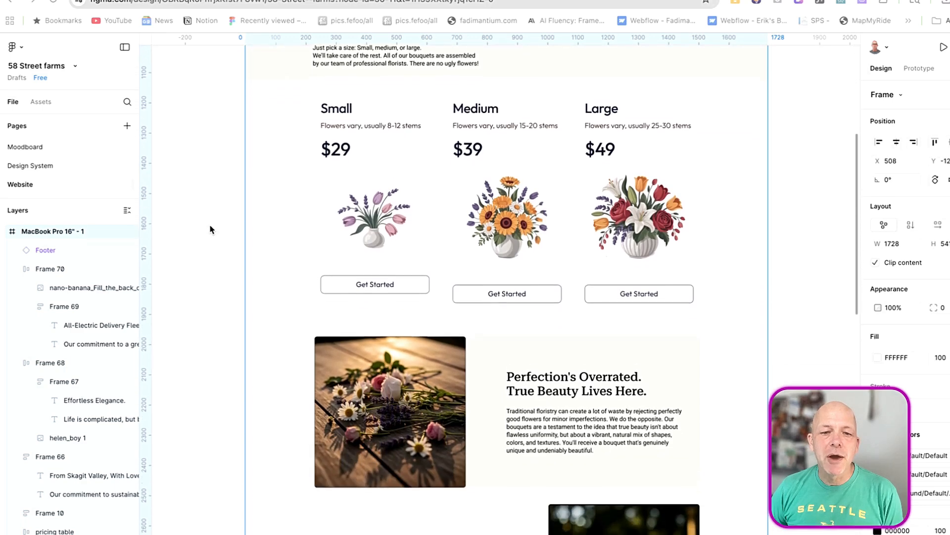
{"action": "scroll", "coordinate": [210, 228], "scroll_direction": "down", "scroll_amount": 1}
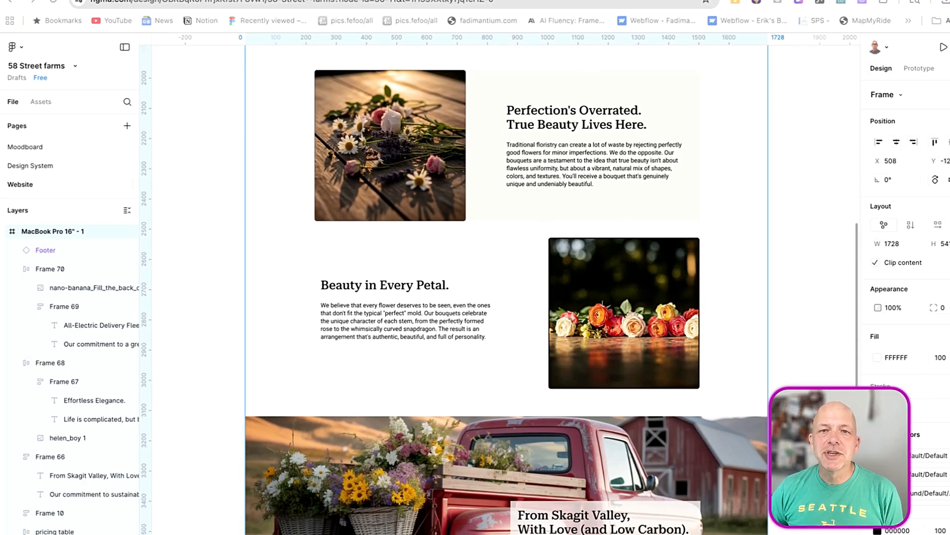
Switch to the Google Docs website copy, enlarge it to 150% and read through to the Bloom Responsibly section.
{"action": "left_click", "coordinate": [550, 0]}
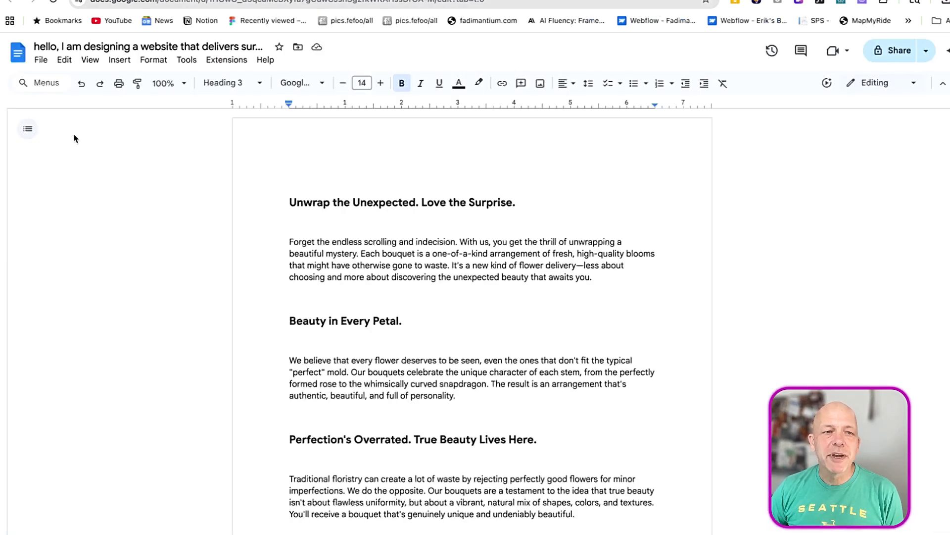
{"action": "left_click", "coordinate": [168, 83]}
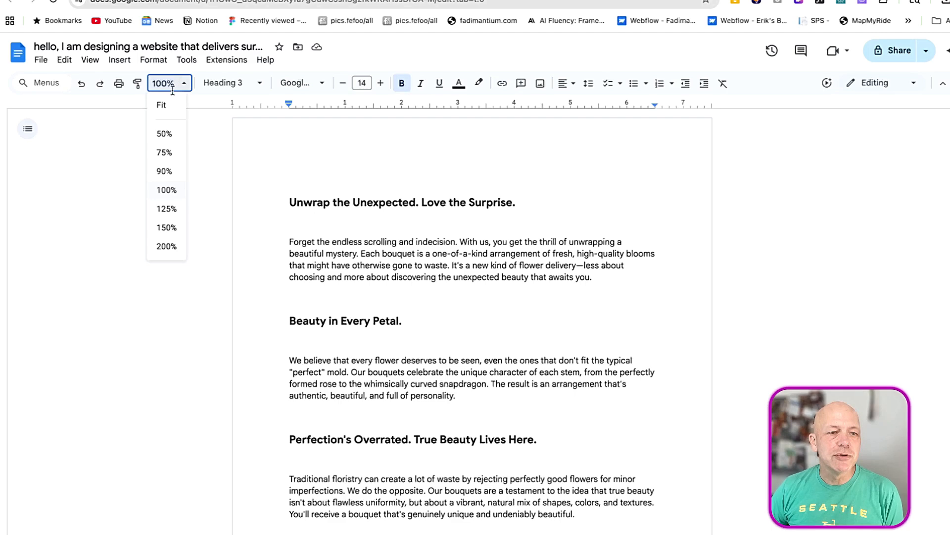
{"action": "left_click", "coordinate": [168, 227]}
{"action": "scroll", "coordinate": [533, 287], "scroll_direction": "down", "scroll_amount": 5}
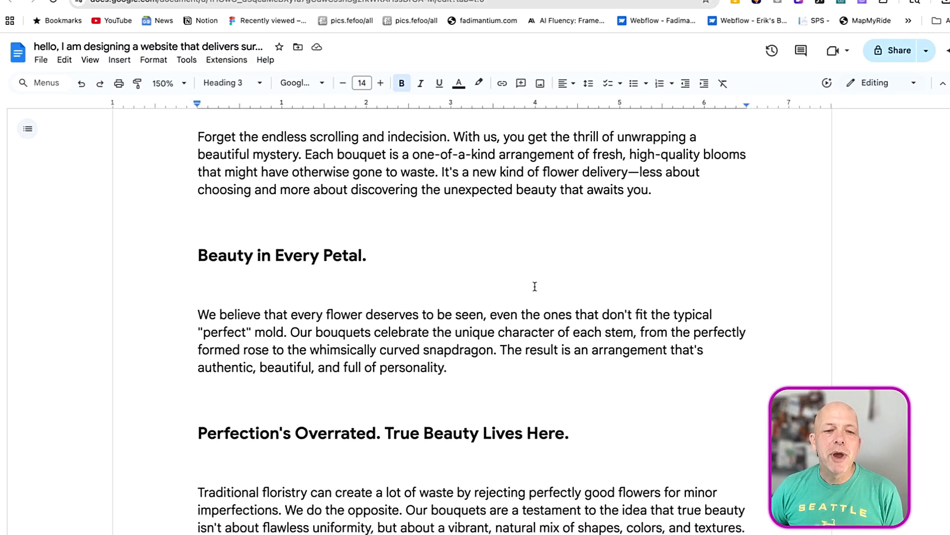
{"action": "scroll", "coordinate": [535, 286], "scroll_direction": "down", "scroll_amount": 6}
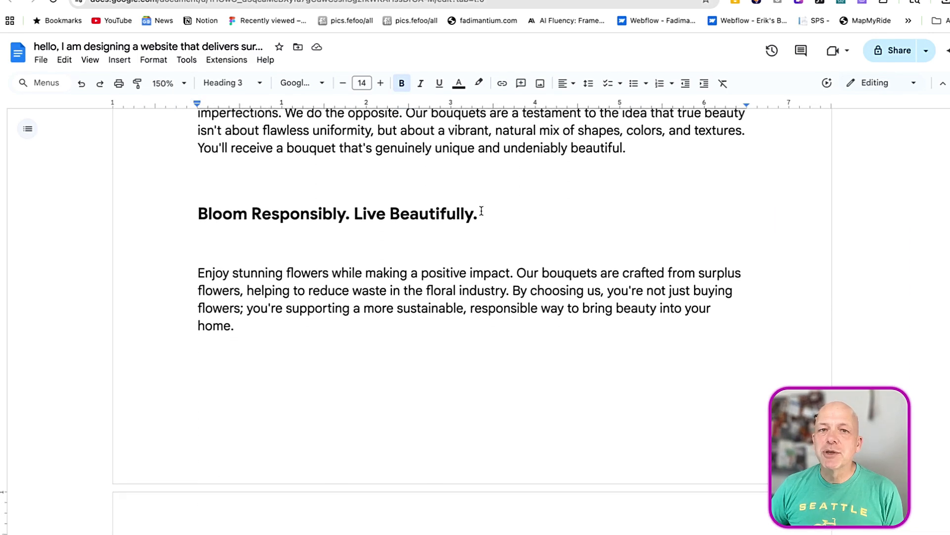
Return to the Figma file and view the Moodboard page's farm photos, logo variations, color swatches and flower images.
{"action": "key", "text": "ctrl+Tab"}
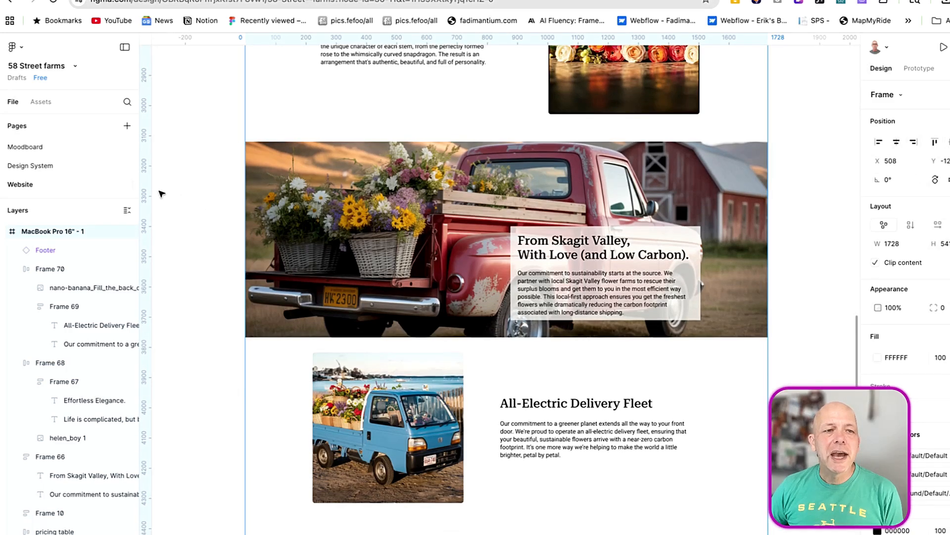
{"action": "left_click", "coordinate": [29, 147]}
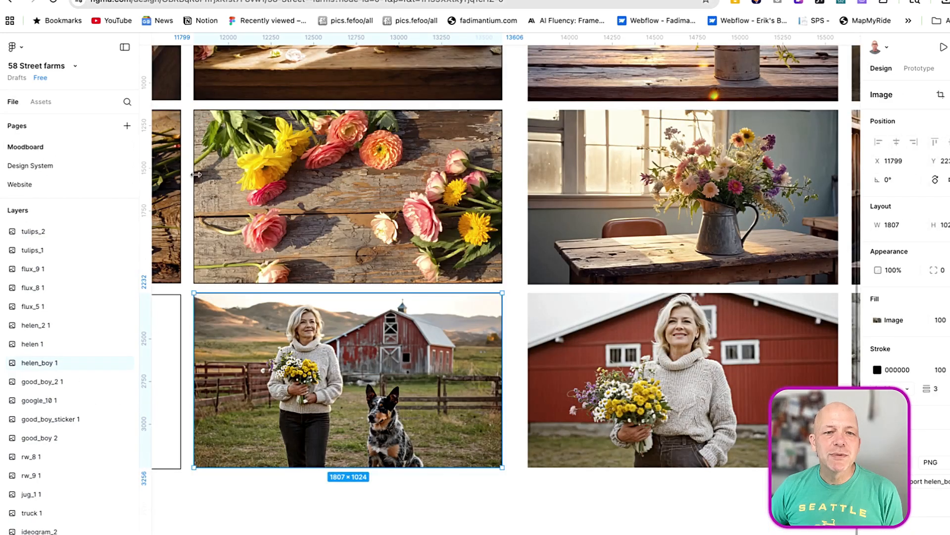
{"action": "scroll", "coordinate": [415, 196], "scroll_direction": "up", "scroll_amount": 3}
{"action": "scroll", "coordinate": [415, 196], "scroll_direction": "down", "scroll_amount": 5}
{"action": "scroll", "coordinate": [416, 198], "scroll_direction": "left", "scroll_amount": 10}
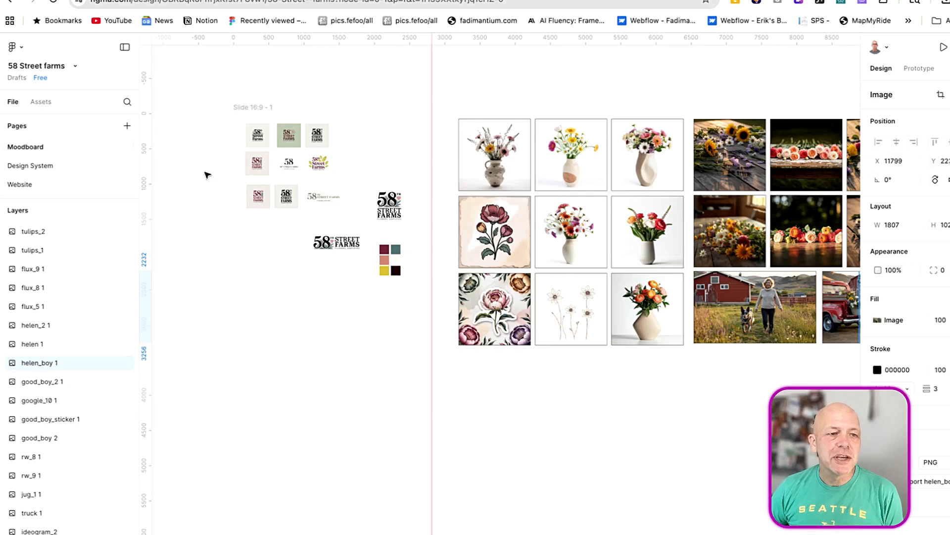
Open the Website page and examine the All-Electric Delivery Fleet and Effortless Elegance sections and the footer links.
{"action": "left_click", "coordinate": [21, 189]}
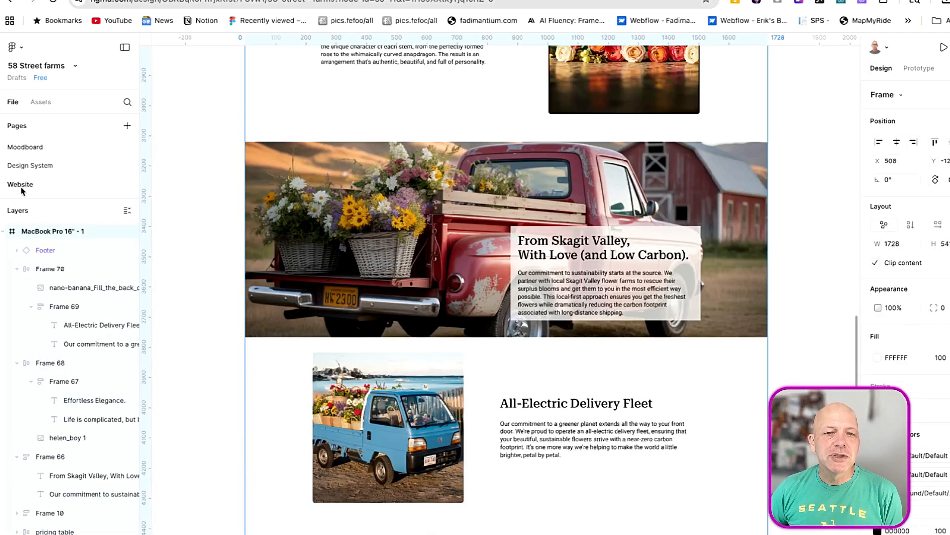
{"action": "scroll", "coordinate": [439, 262], "scroll_direction": "down", "scroll_amount": 5}
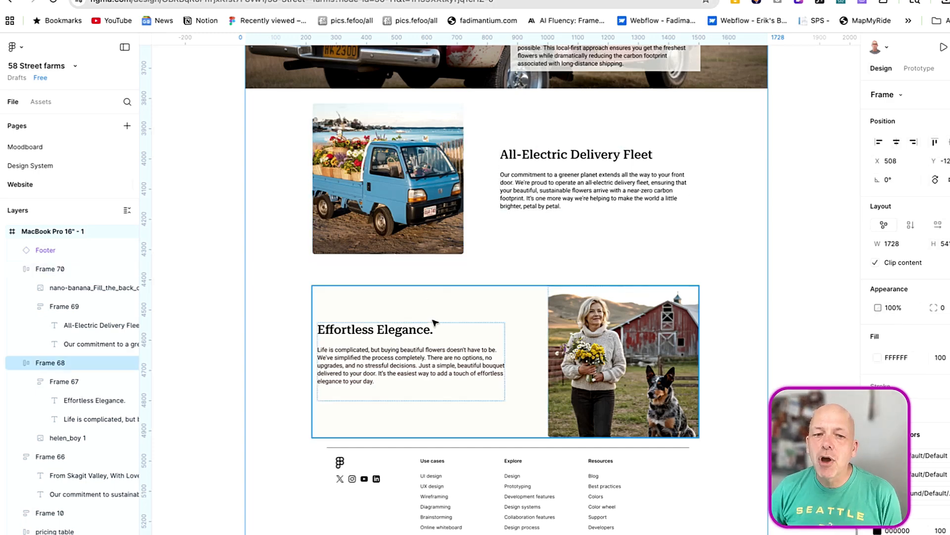
{"action": "scroll", "coordinate": [434, 327], "scroll_direction": "down", "scroll_amount": 2}
{"action": "scroll", "coordinate": [436, 330], "scroll_direction": "down", "scroll_amount": 1}
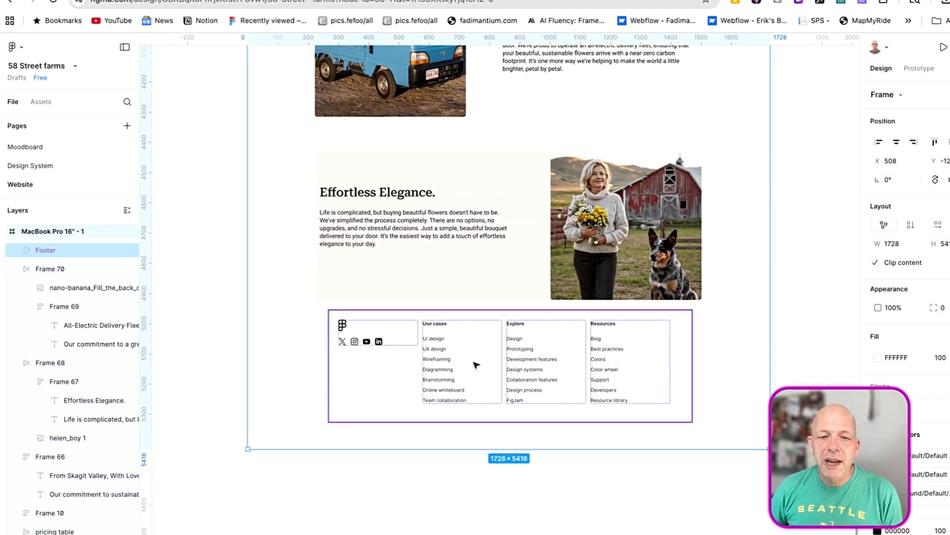
{"action": "scroll", "coordinate": [477, 366], "scroll_direction": "up", "scroll_amount": 5}
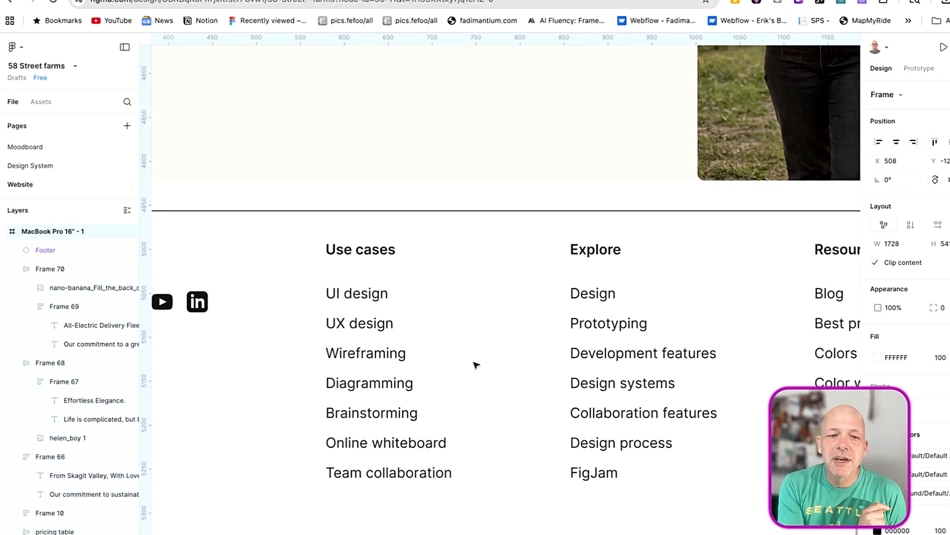
{"action": "scroll", "coordinate": [473, 365], "scroll_direction": "down", "scroll_amount": 5}
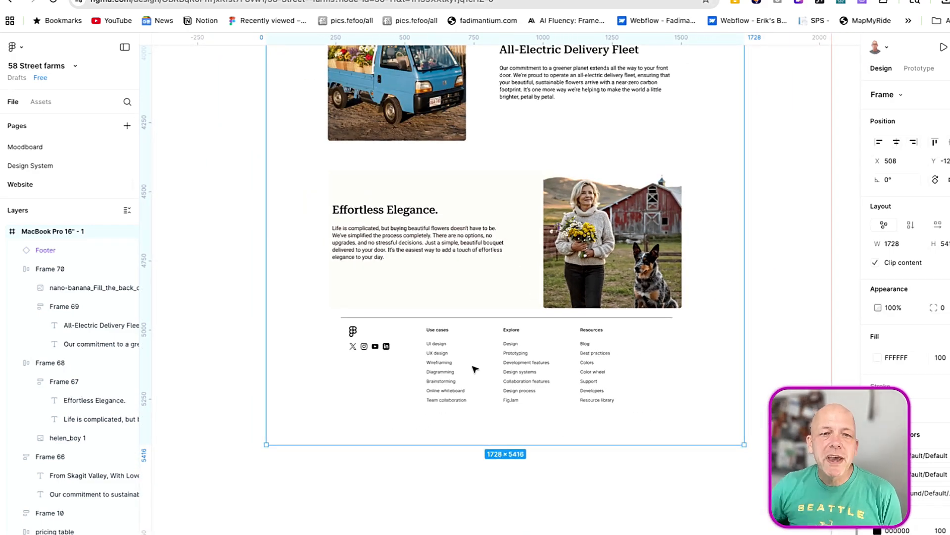
Find the "make" action and send the MacBook Pro 16" - 1 website frame to Figma Make.
{"action": "scroll", "coordinate": [474, 368], "scroll_direction": "up", "scroll_amount": 10}
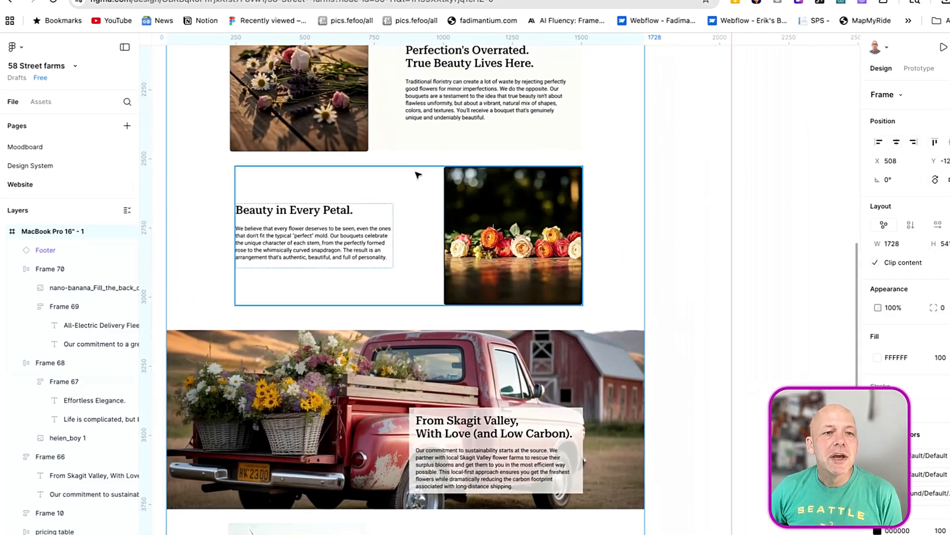
{"action": "scroll", "coordinate": [423, 179], "scroll_direction": "up", "scroll_amount": 15}
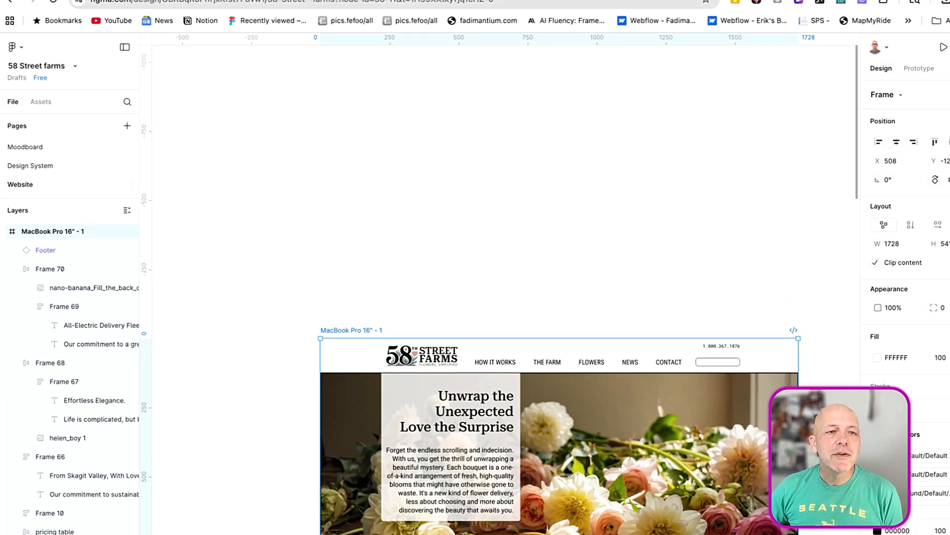
{"action": "key", "text": "ctrl+k"}
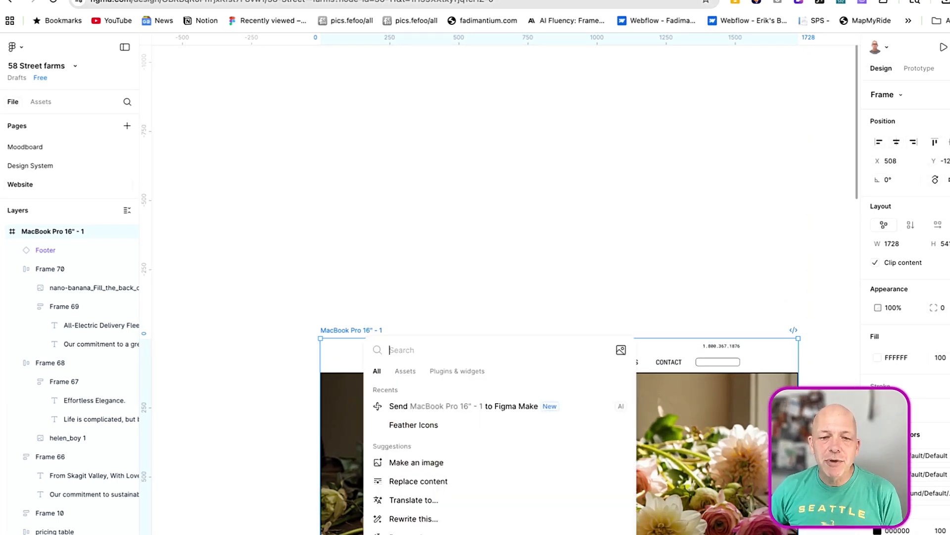
{"action": "type", "text": "make"}
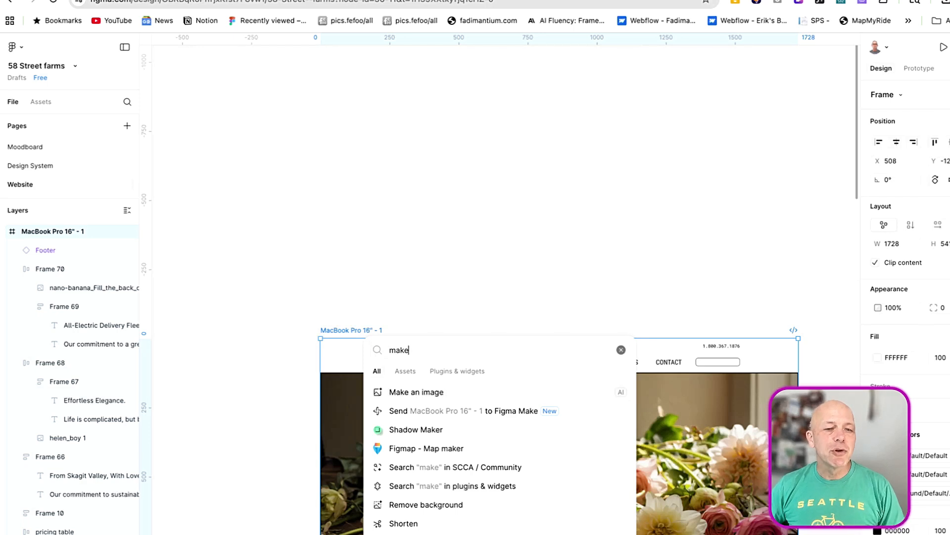
{"action": "key", "text": "Return"}
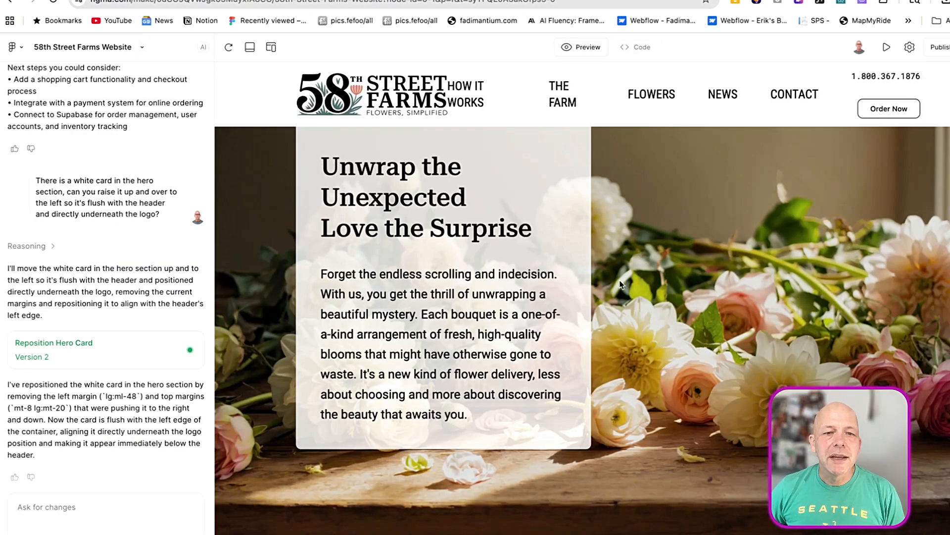
Read the Figma Make chat, from the responsive website prompt to the request for repositioning the hero card.
{"action": "scroll", "coordinate": [155, 218], "scroll_direction": "up", "scroll_amount": 8}
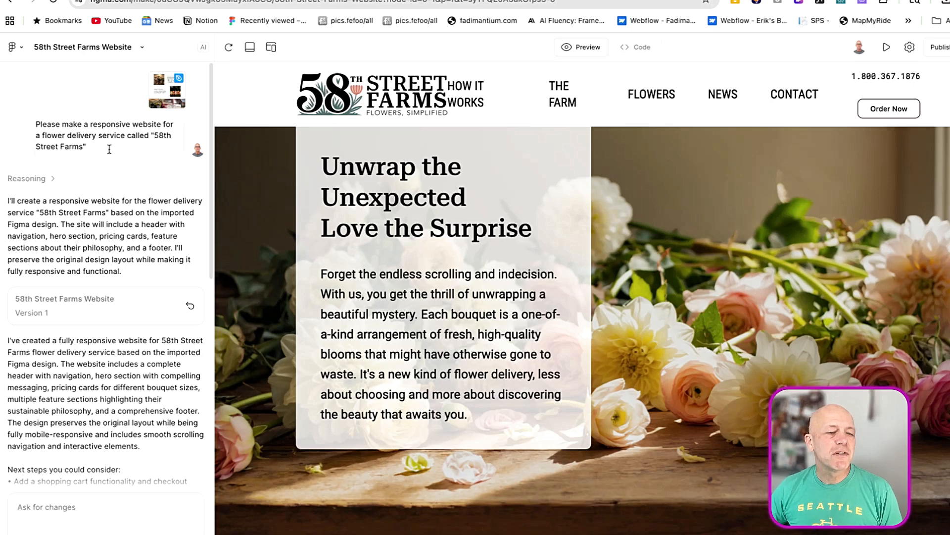
{"action": "scroll", "coordinate": [98, 248], "scroll_direction": "down", "scroll_amount": 4}
{"action": "scroll", "coordinate": [98, 247], "scroll_direction": "down", "scroll_amount": 5}
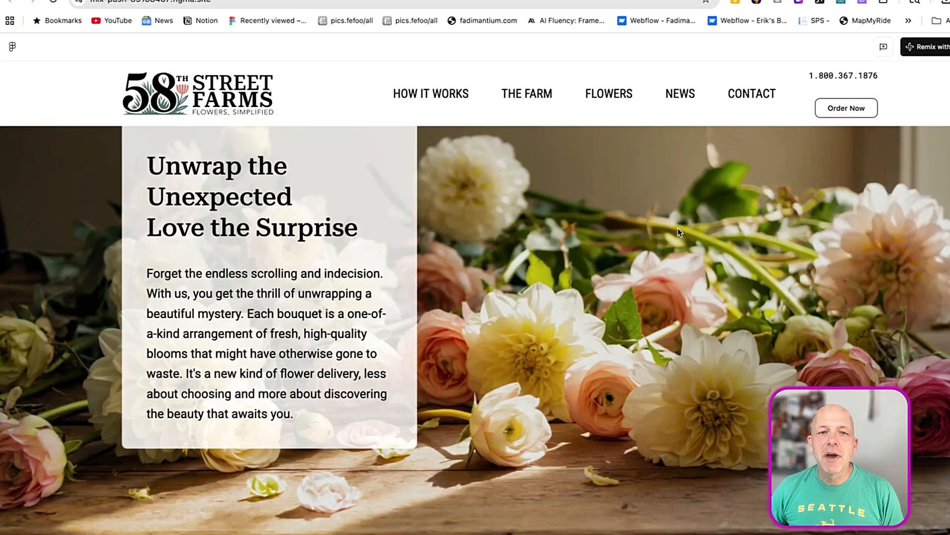
Review the live site's hero, How it Works section and the Small, Medium and Large bouquet pricing cards.
{"action": "scroll", "coordinate": [664, 241], "scroll_direction": "down", "scroll_amount": 6}
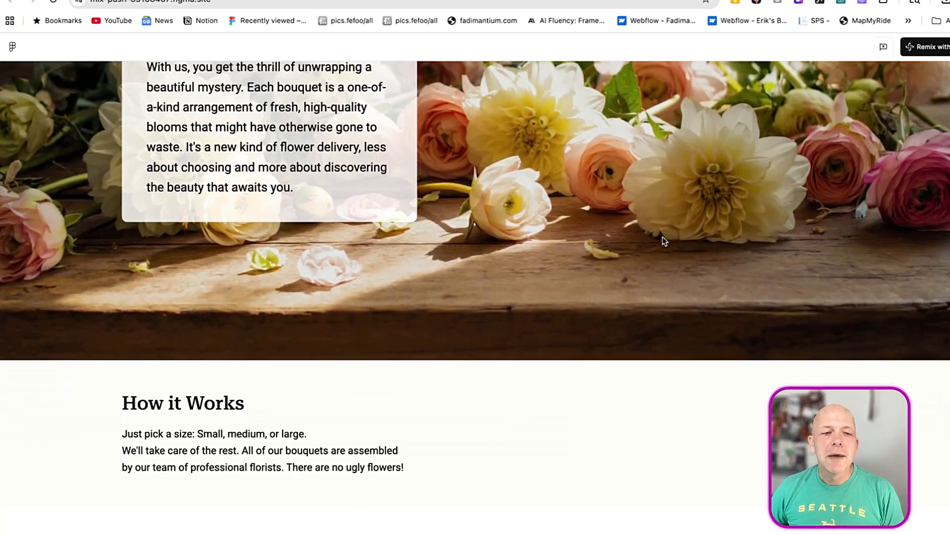
{"action": "scroll", "coordinate": [663, 241], "scroll_direction": "down", "scroll_amount": 7}
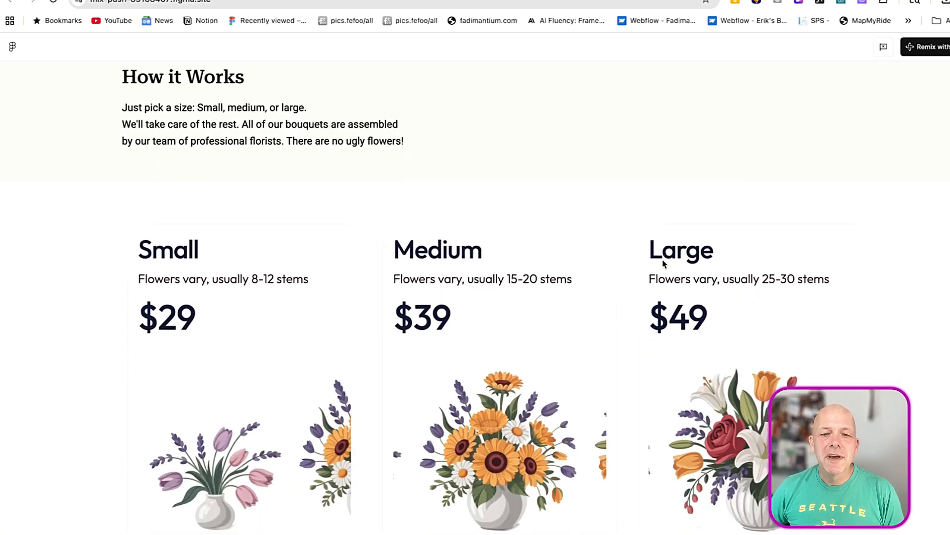
{"action": "scroll", "coordinate": [663, 264], "scroll_direction": "down", "scroll_amount": 2}
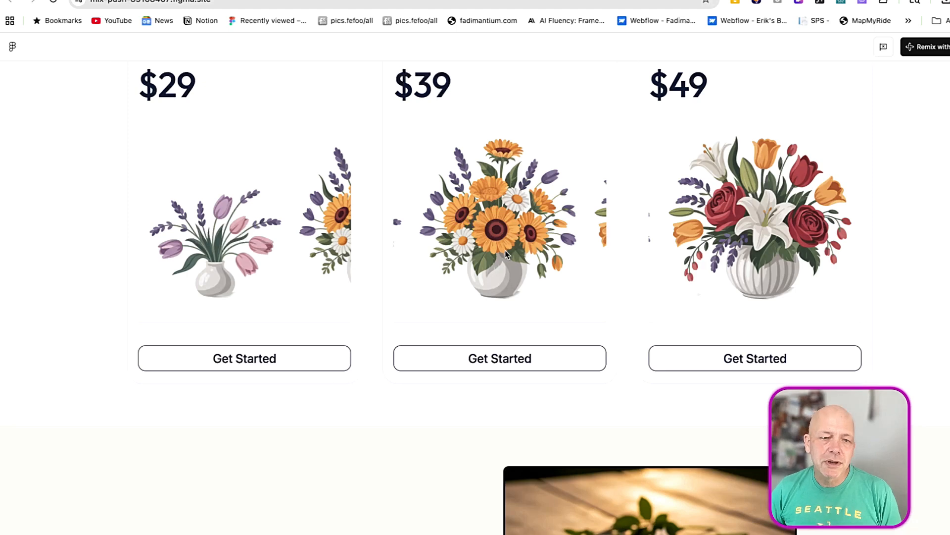
Review the live site's feature sections from Perfection's Overrated through Skagit Valley and Effortless Elegance to the All-Electric Delivery Fleet.
{"action": "scroll", "coordinate": [505, 251], "scroll_direction": "down", "scroll_amount": 5}
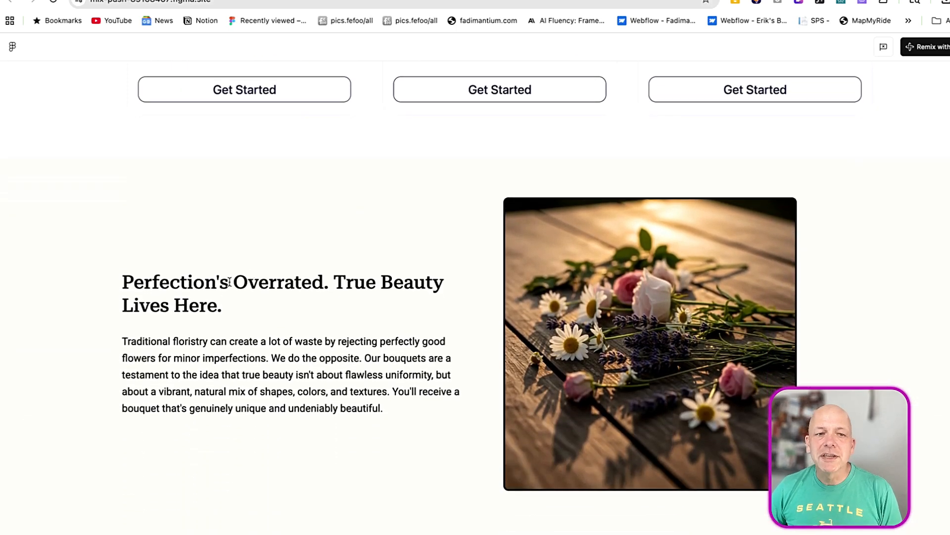
{"action": "scroll", "coordinate": [425, 327], "scroll_direction": "down", "scroll_amount": 5}
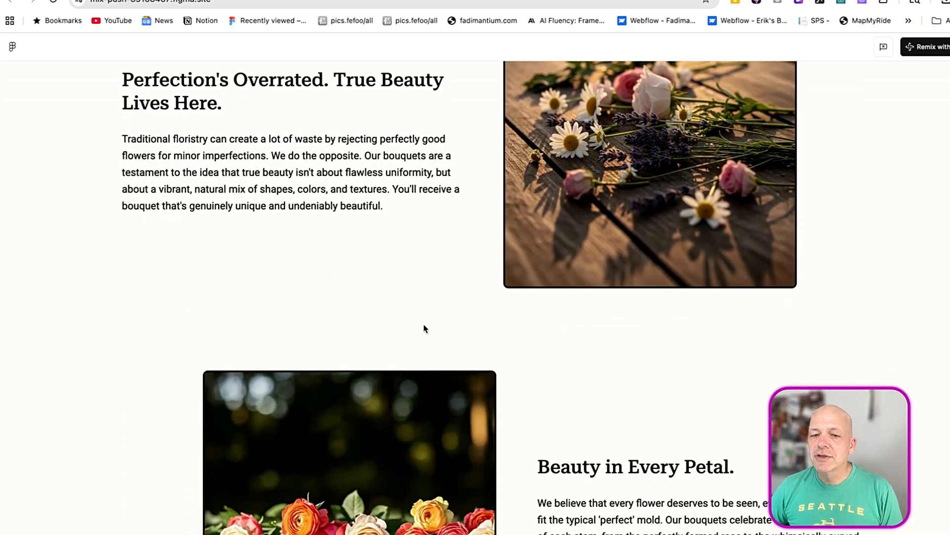
{"action": "scroll", "coordinate": [424, 328], "scroll_direction": "down", "scroll_amount": 2}
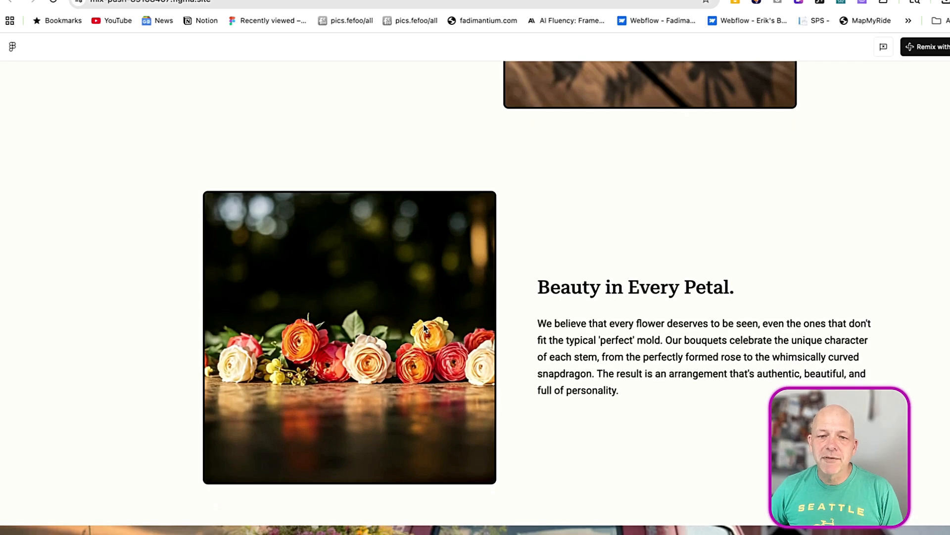
{"action": "scroll", "coordinate": [425, 328], "scroll_direction": "down", "scroll_amount": 8}
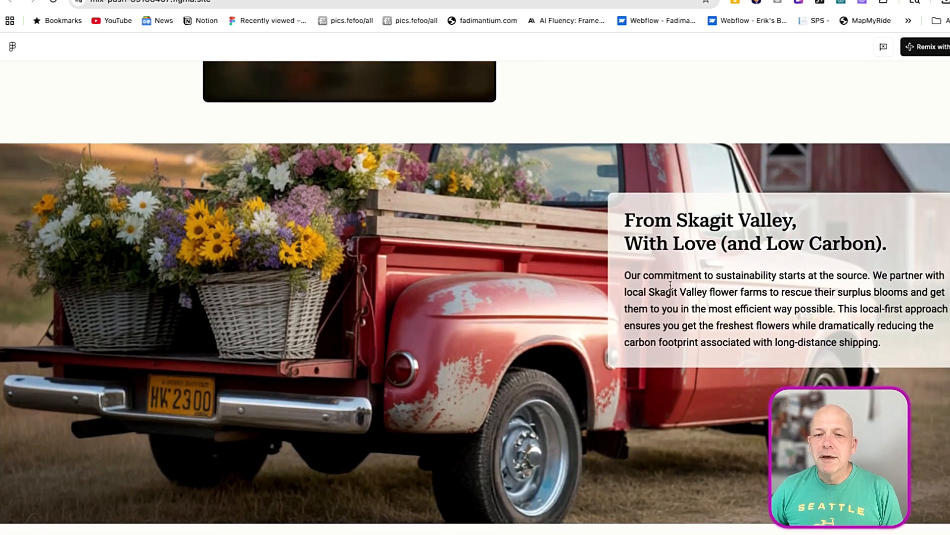
{"action": "scroll", "coordinate": [663, 288], "scroll_direction": "down", "scroll_amount": 8}
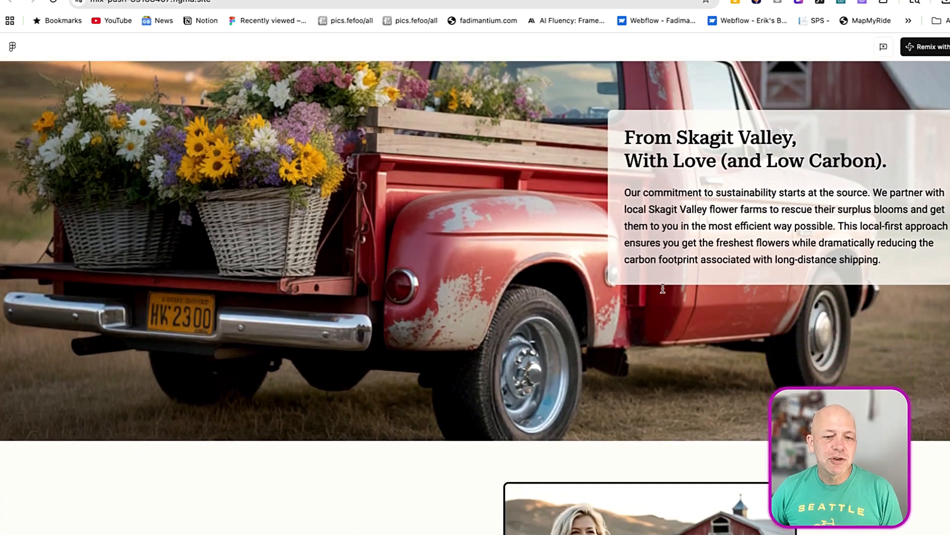
{"action": "scroll", "coordinate": [662, 291], "scroll_direction": "down", "scroll_amount": 5}
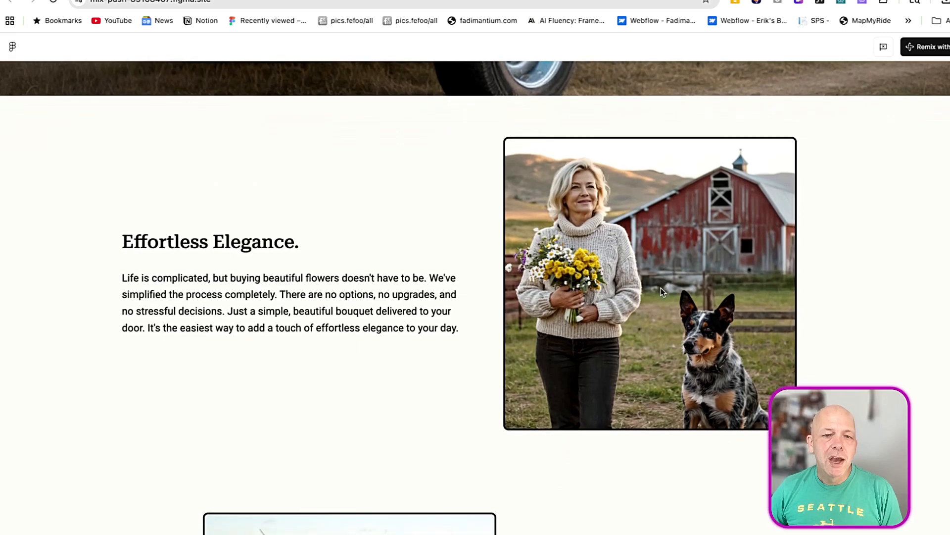
{"action": "scroll", "coordinate": [661, 291], "scroll_direction": "down", "scroll_amount": 6}
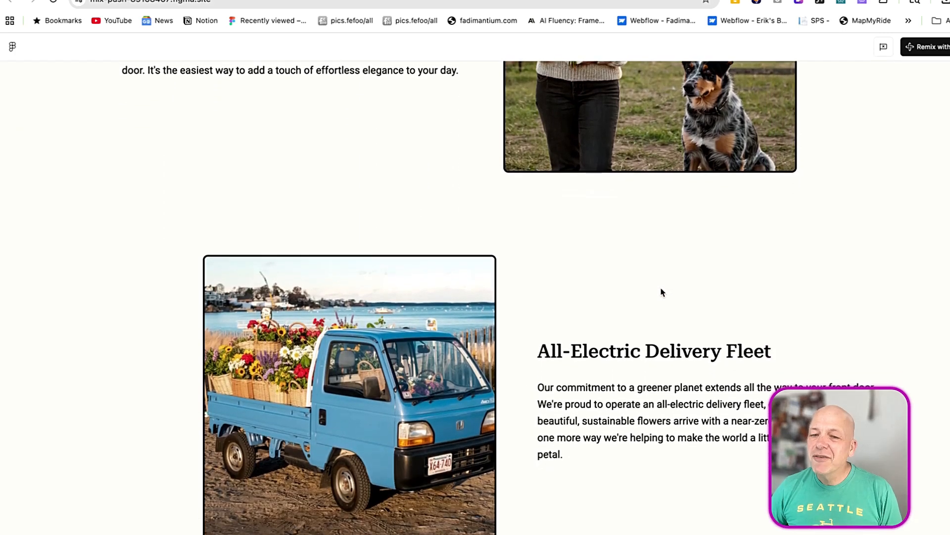
Check the live site's footer below the All-Electric Delivery Fleet section and return to the hero.
{"action": "scroll", "coordinate": [661, 289], "scroll_direction": "down", "scroll_amount": 1}
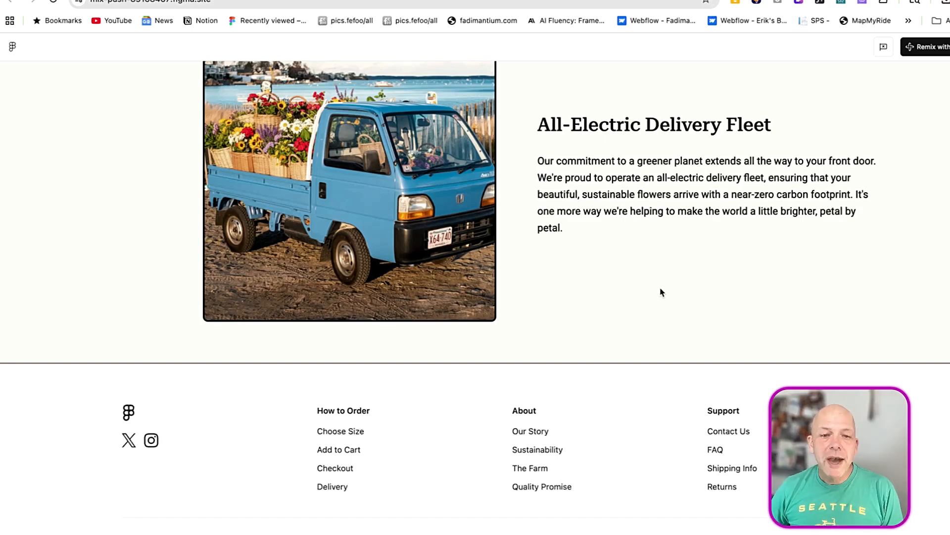
{"action": "scroll", "coordinate": [662, 292], "scroll_direction": "up", "scroll_amount": 20}
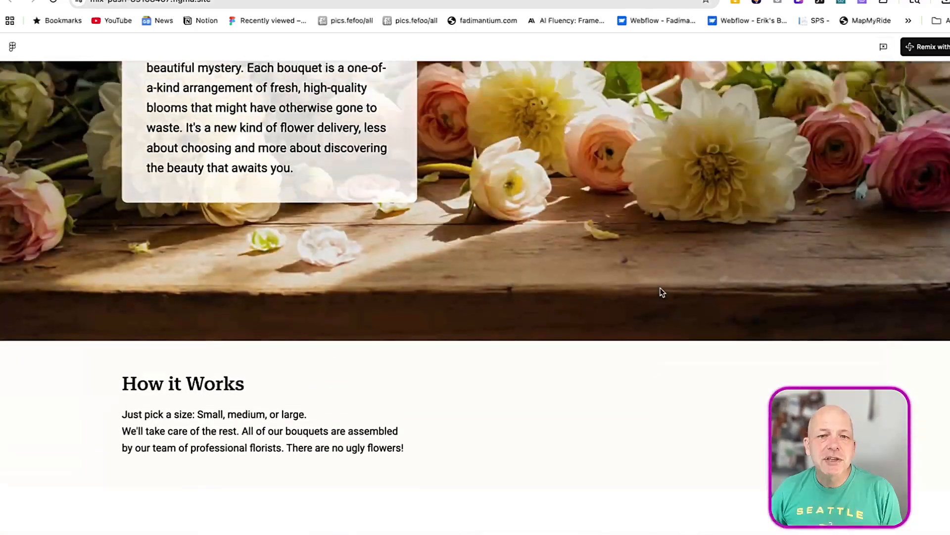
{"action": "scroll", "coordinate": [660, 287], "scroll_direction": "up", "scroll_amount": 1}
Test the header at mobile width by opening and closing the hamburger menu, and widen the browser window again.
{"action": "left_click_drag", "start_coordinate": [903, 182], "coordinate": [325, 209]}
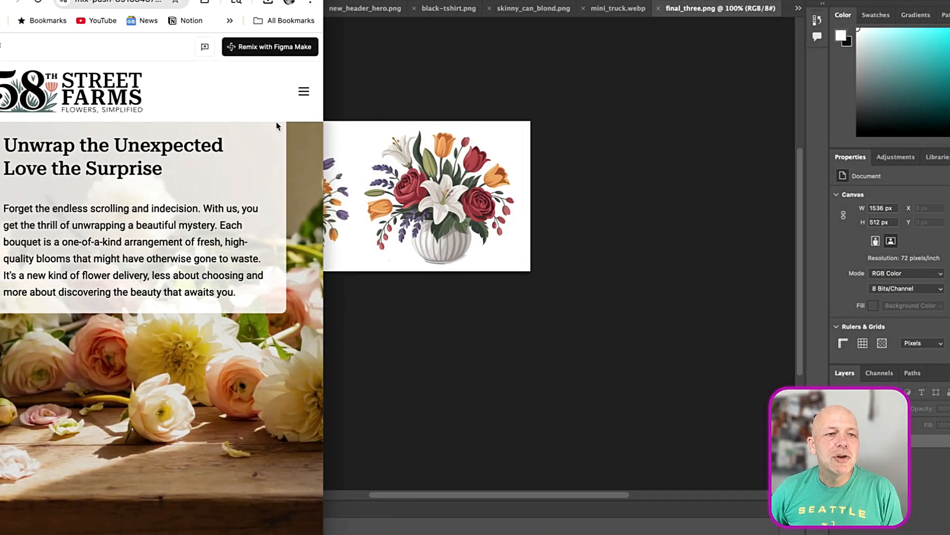
{"action": "left_click", "coordinate": [303, 93]}
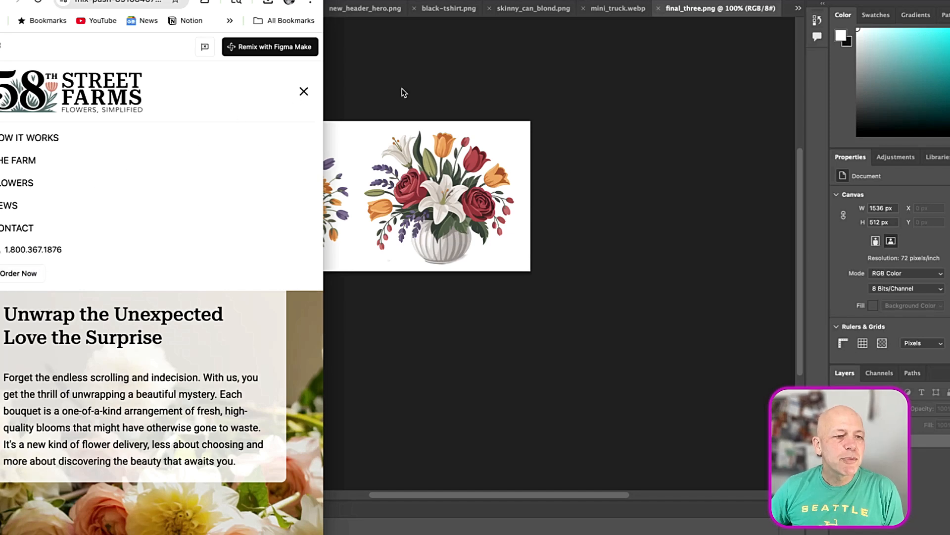
{"action": "left_click", "coordinate": [302, 93]}
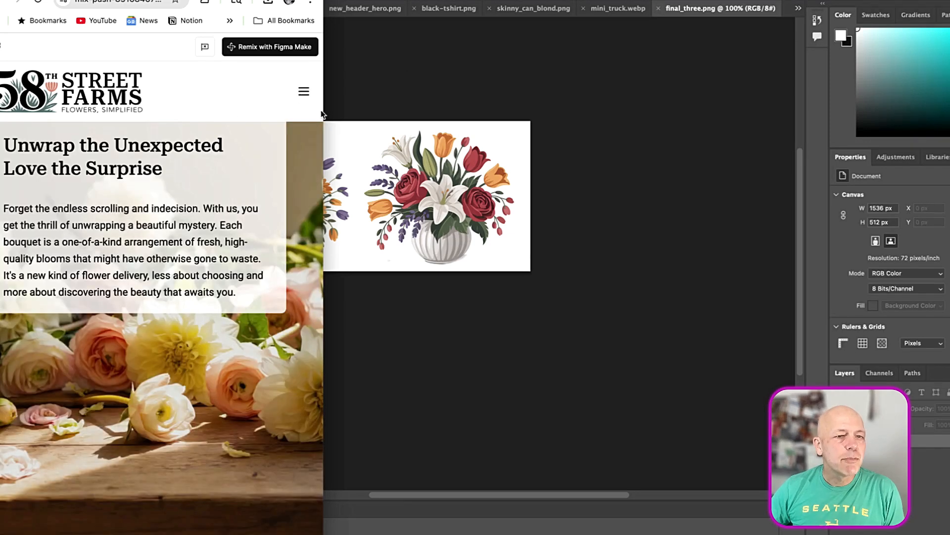
{"action": "left_click_drag", "start_coordinate": [322, 113], "coordinate": [861, 113]}
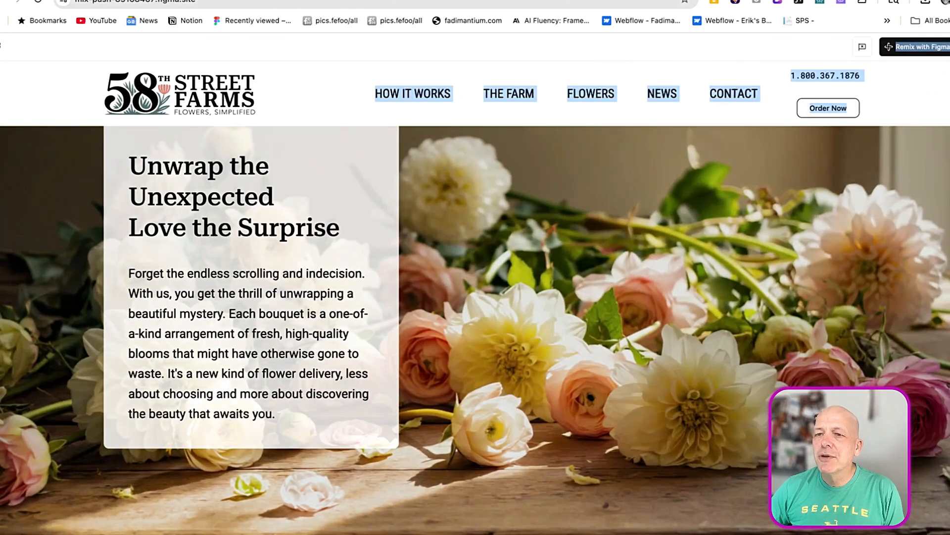
Narrow the browser window to mobile width and review the stacked layout from How it Works through the bouquet cards to Perfection's Overrated.
{"action": "scroll", "coordinate": [749, 238], "scroll_direction": "down", "scroll_amount": 3}
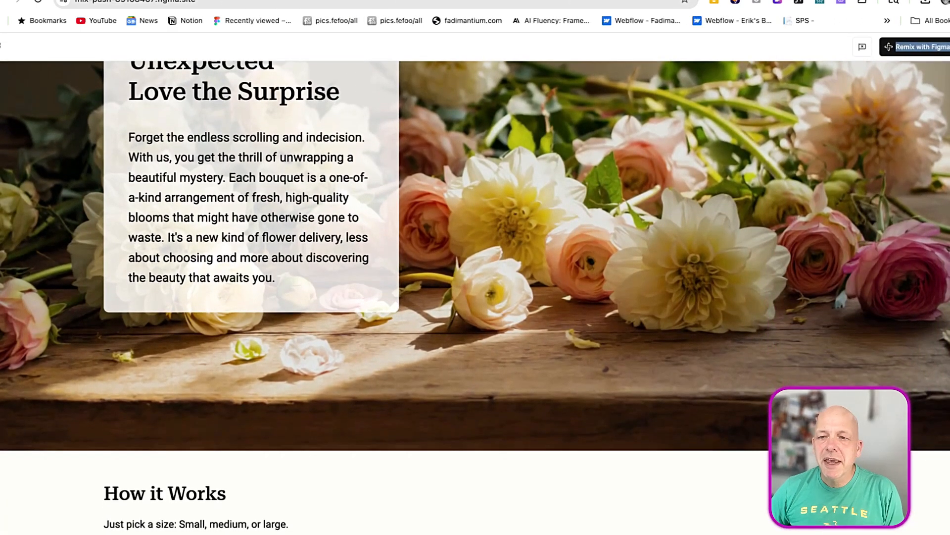
{"action": "left_click_drag", "start_coordinate": [949, 244], "coordinate": [310, 250]}
{"action": "scroll", "coordinate": [206, 327], "scroll_direction": "down", "scroll_amount": 9}
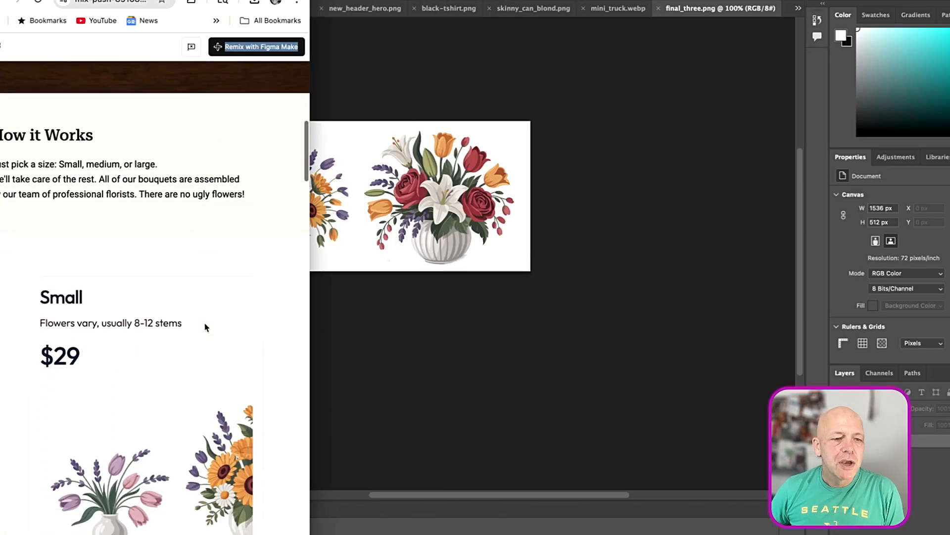
{"action": "scroll", "coordinate": [205, 326], "scroll_direction": "down", "scroll_amount": 6}
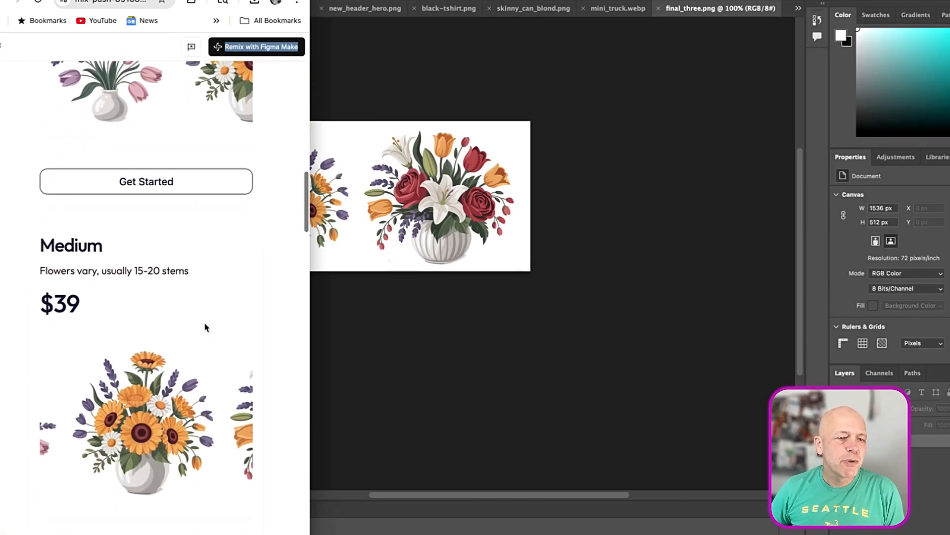
{"action": "scroll", "coordinate": [205, 327], "scroll_direction": "down", "scroll_amount": 6}
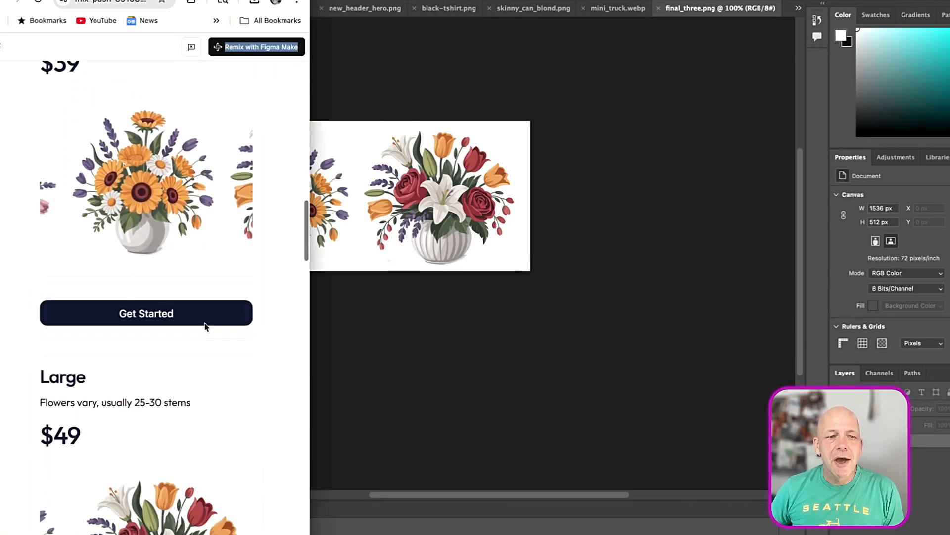
{"action": "scroll", "coordinate": [207, 327], "scroll_direction": "down", "scroll_amount": 5}
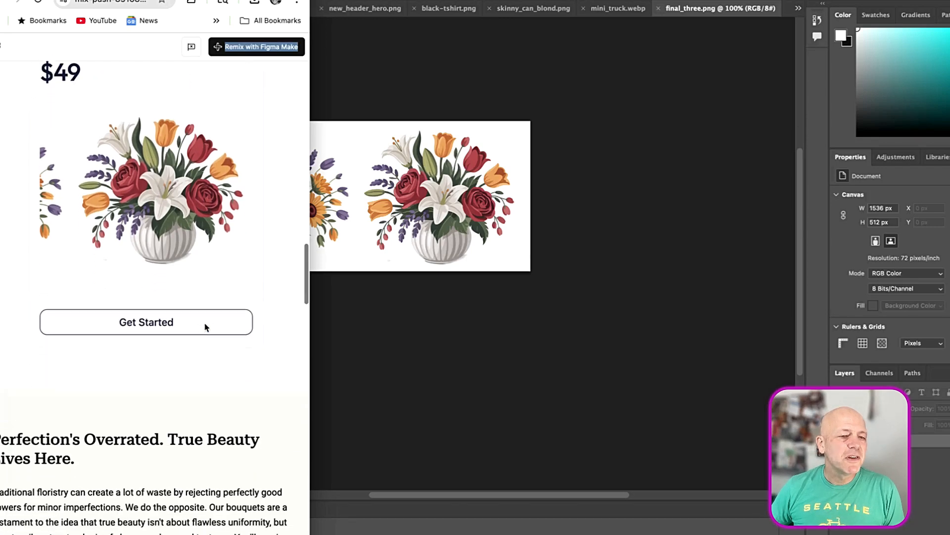
{"action": "scroll", "coordinate": [206, 328], "scroll_direction": "down", "scroll_amount": 1}
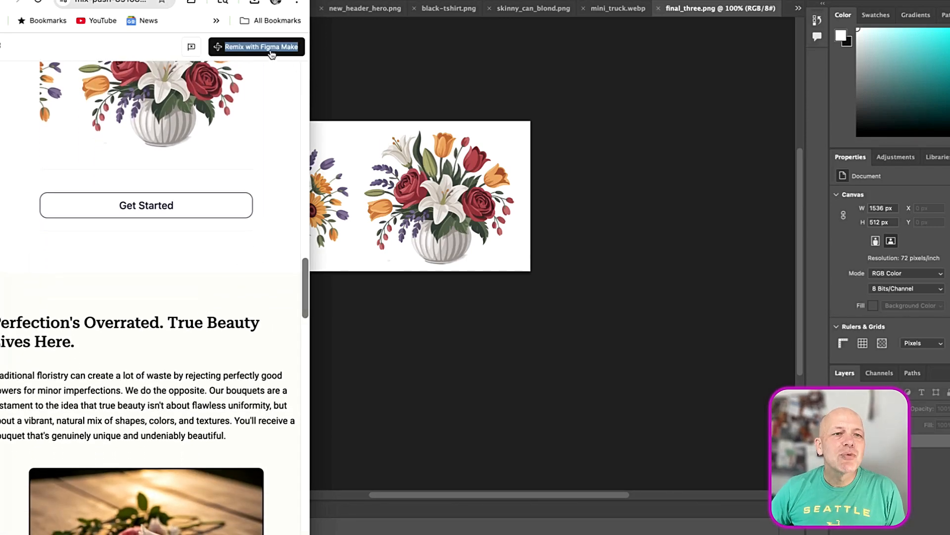
{"action": "scroll", "coordinate": [206, 277], "scroll_direction": "down", "scroll_amount": 3}
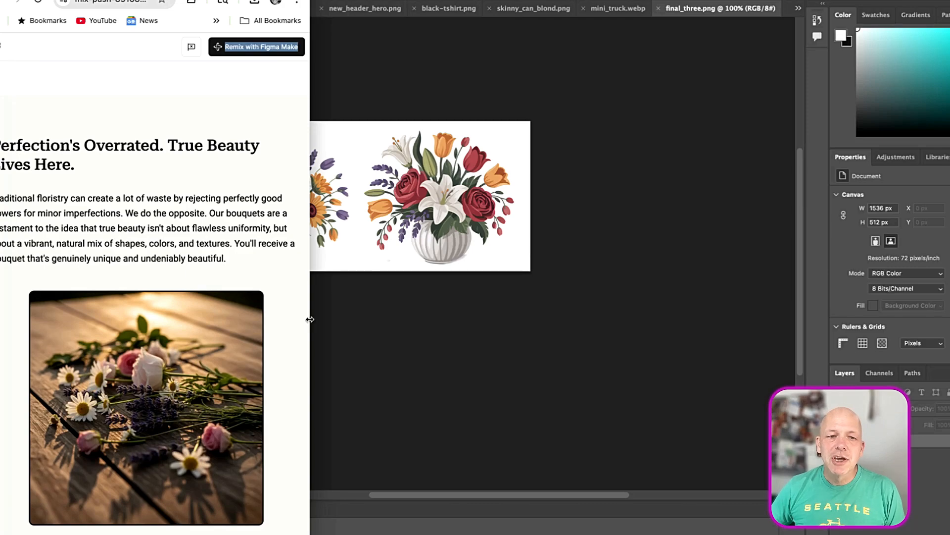
Restore the browser window to desktop width and return to the site's header and hero.
{"action": "left_click_drag", "start_coordinate": [310, 319], "coordinate": [949, 319]}
{"action": "scroll", "coordinate": [589, 213], "scroll_direction": "up", "scroll_amount": 10}
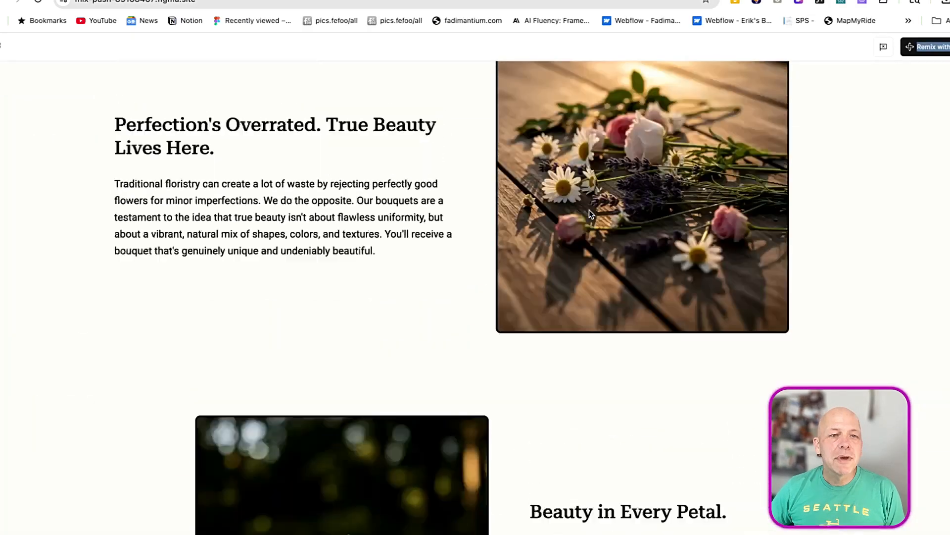
{"action": "scroll", "coordinate": [589, 210], "scroll_direction": "up", "scroll_amount": 10}
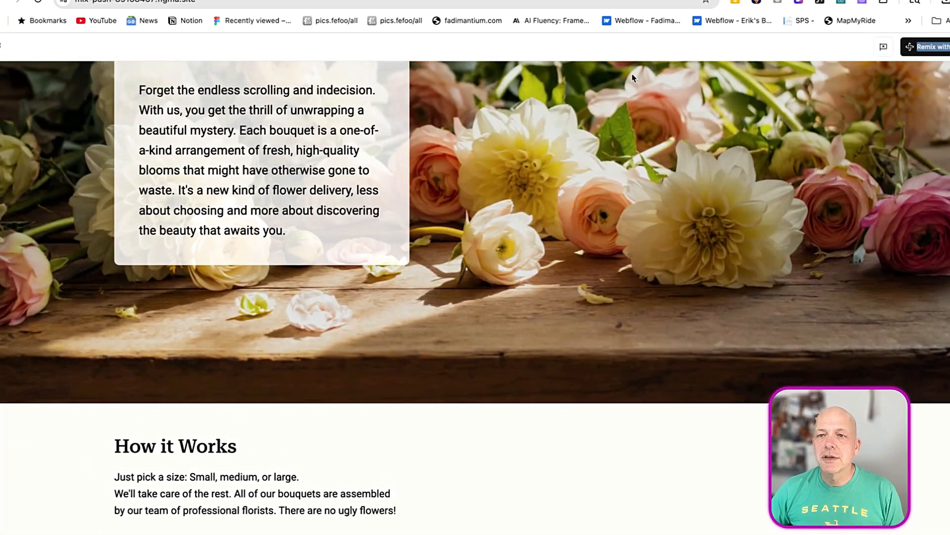
{"action": "scroll", "coordinate": [692, 78], "scroll_direction": "up", "scroll_amount": 4}
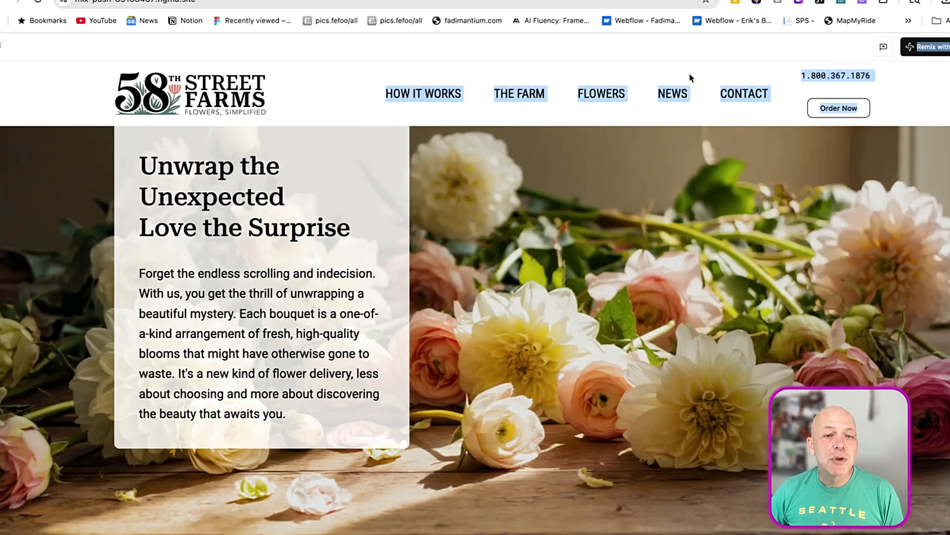